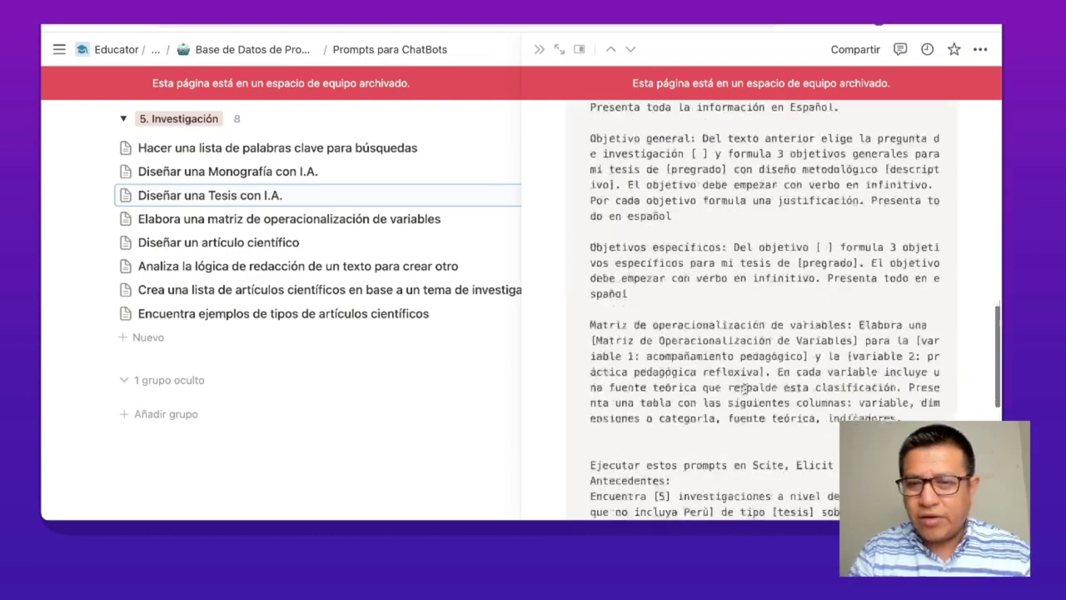
- Scroll the Notion page back to the top and open scite's Assistant page
scroll(745, 392, up, 15)
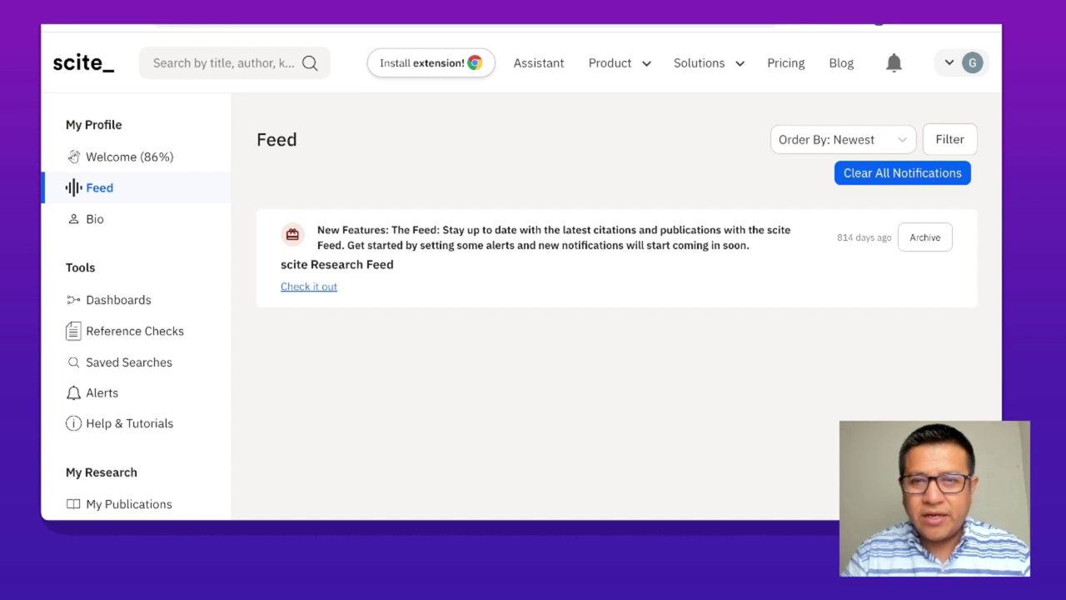
click(539, 64)
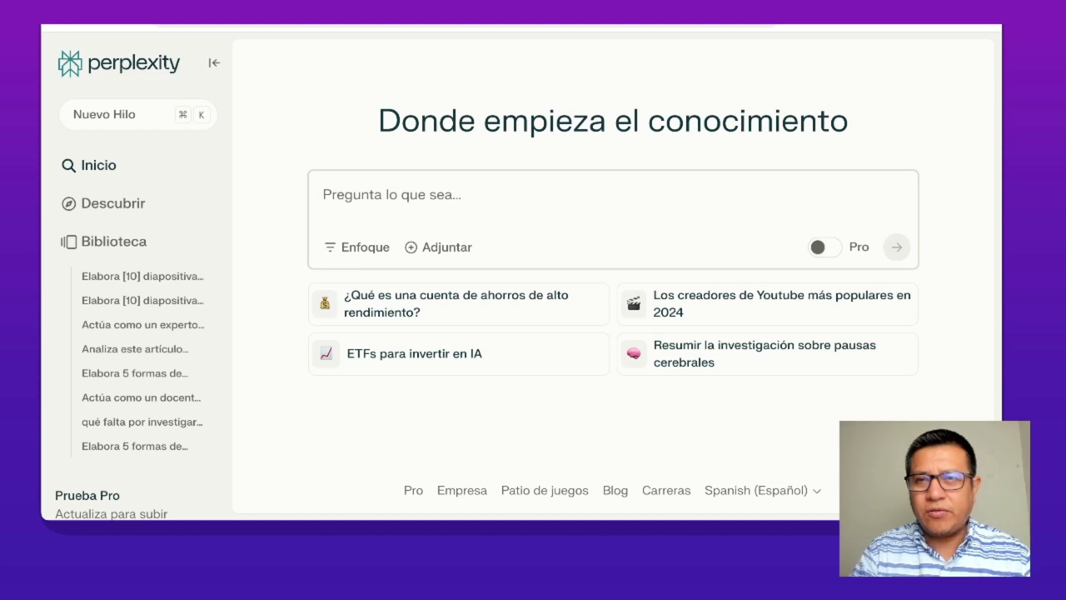
- Open a new browser tab and start a blank Elicit notebook
key(ctrl+t)
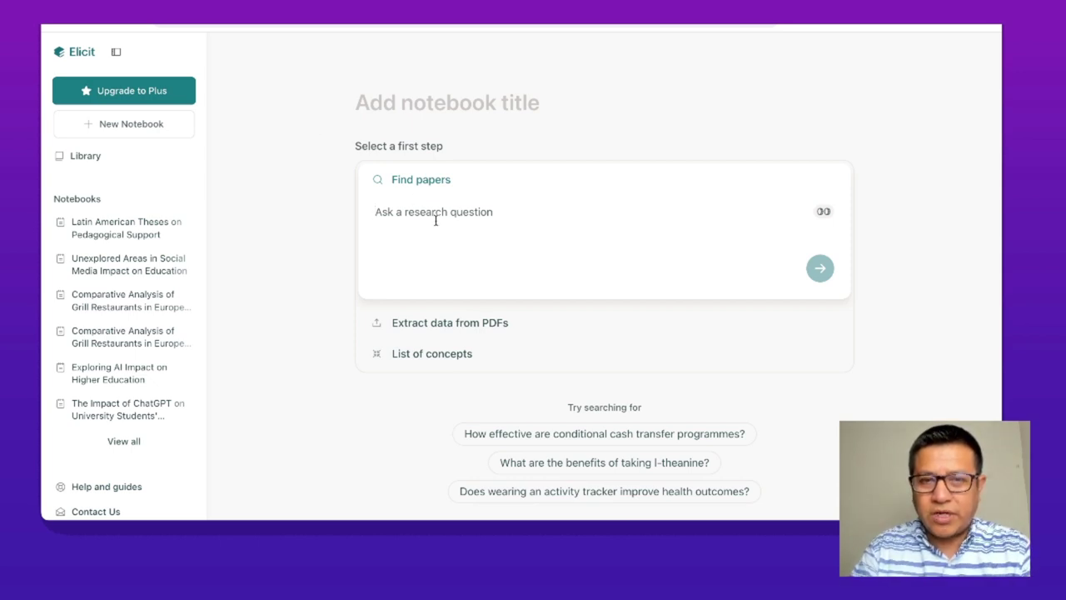
- Submit 'Estado del arte sobre la inteligencia artificial en la universidades' as Elicit's research question
text(Estad)
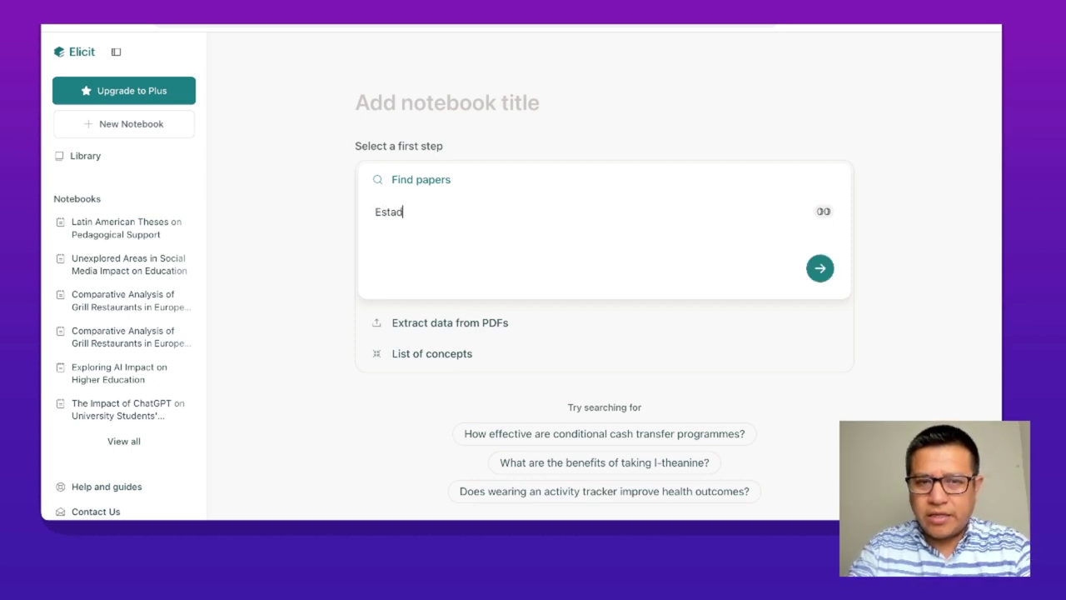
text(o del arte sobre e)
key(BackSpace)
text(la inteligencia a)
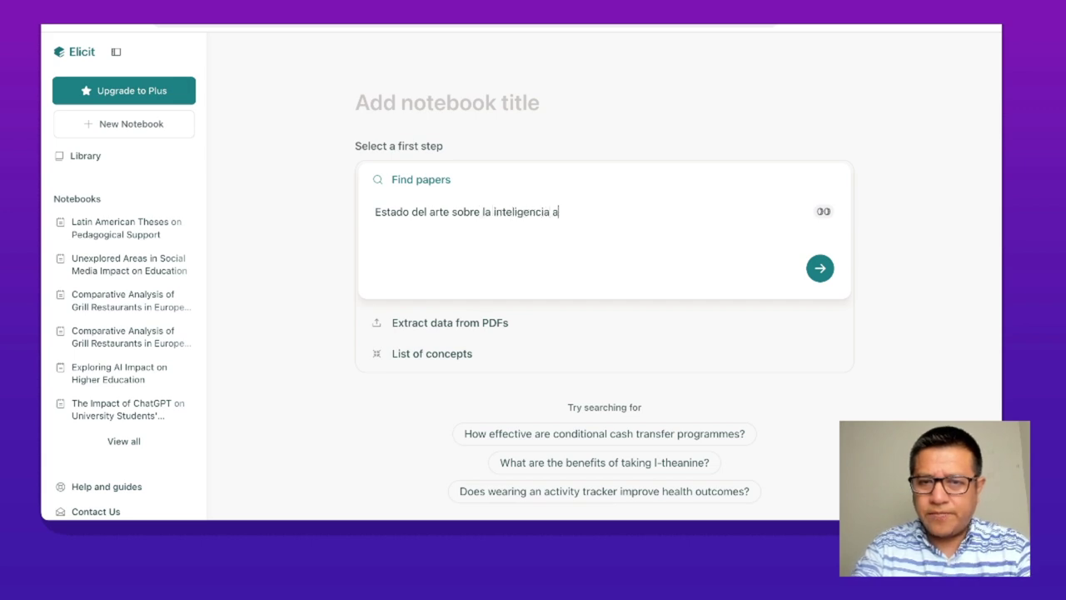
text(rtificial en la unvers)
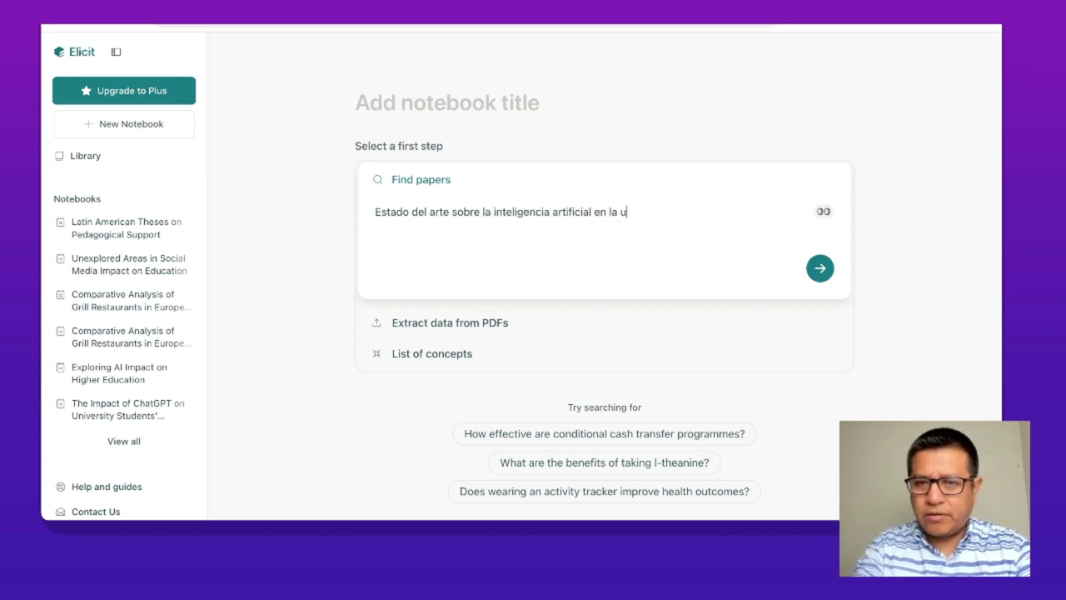
key(BackSpace)
key(BackSpace)
key(BackSpace)
key(BackSpace)
text(ive)
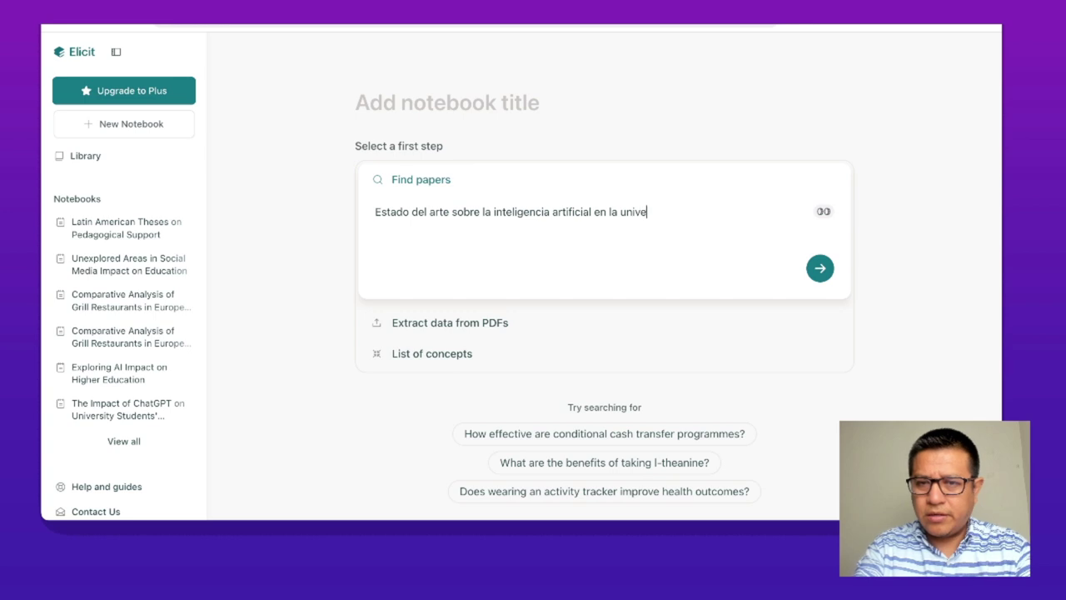
text(rsidades)
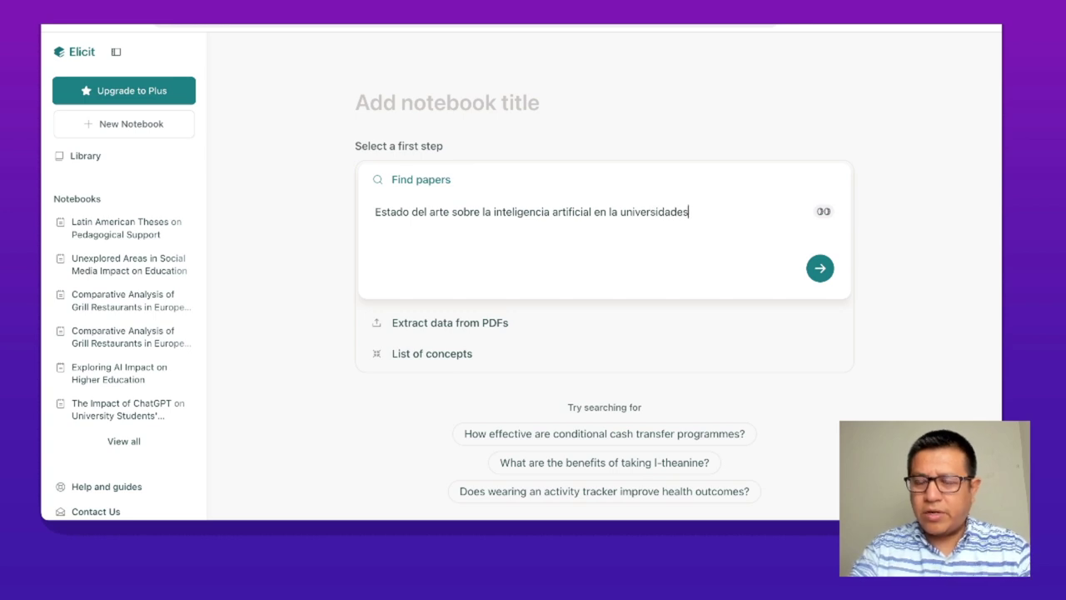
key(Return)
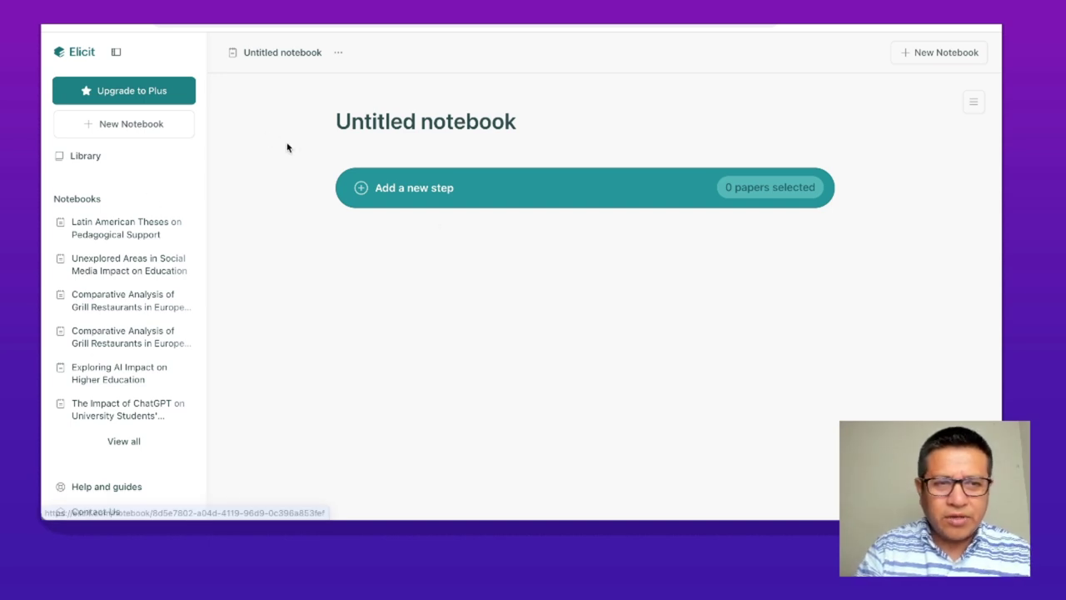
- Open the Latin American Theses on Pedagogical Support notebook, start a new notebook, then move to SciSpace
scroll(505, 191, down, 1)
scroll(505, 191, up, 1)
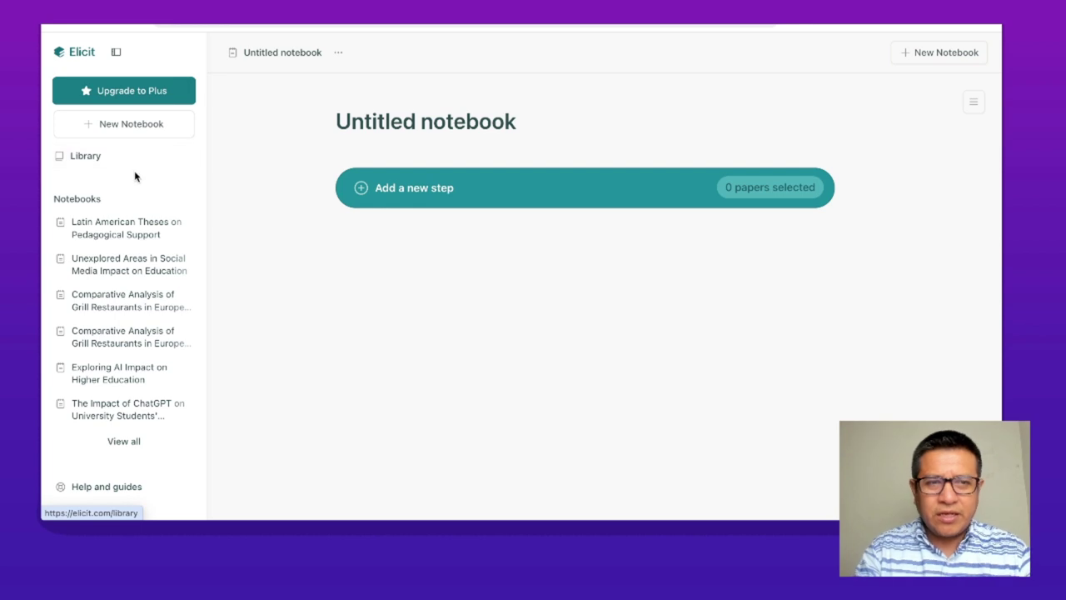
click(153, 225)
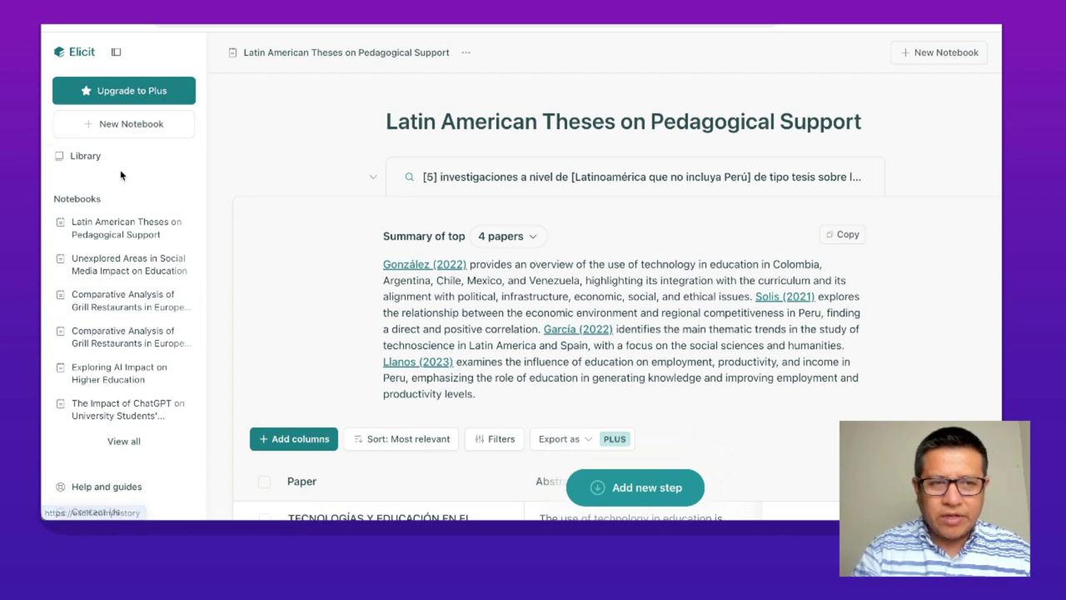
click(127, 123)
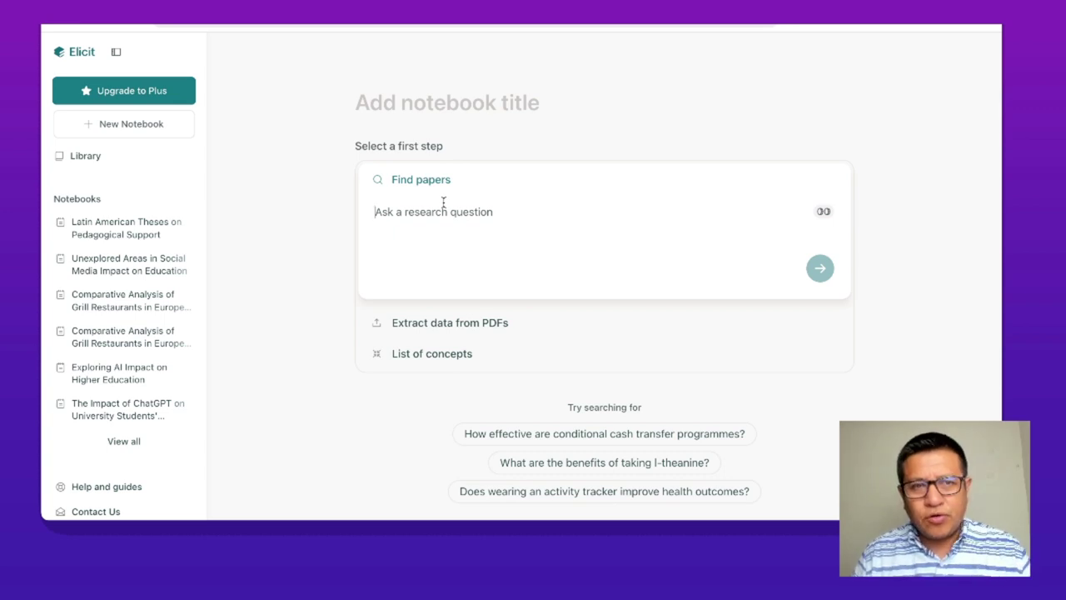
click(804, 25)
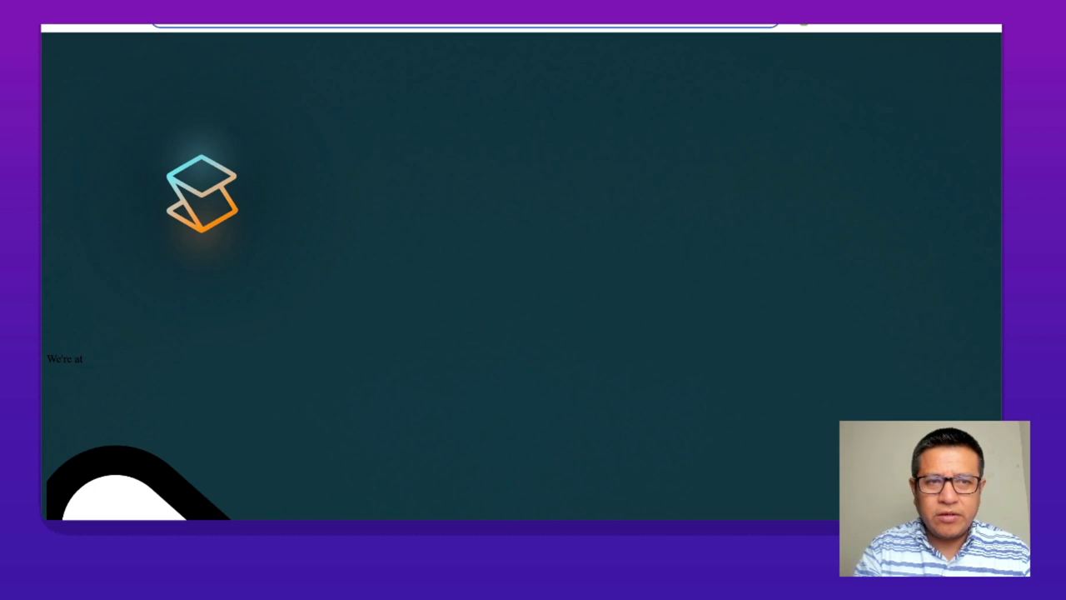
- Go to typeset.io and search Literature Review for 'Estado del arte de la inteligencia artificial'
text(type)
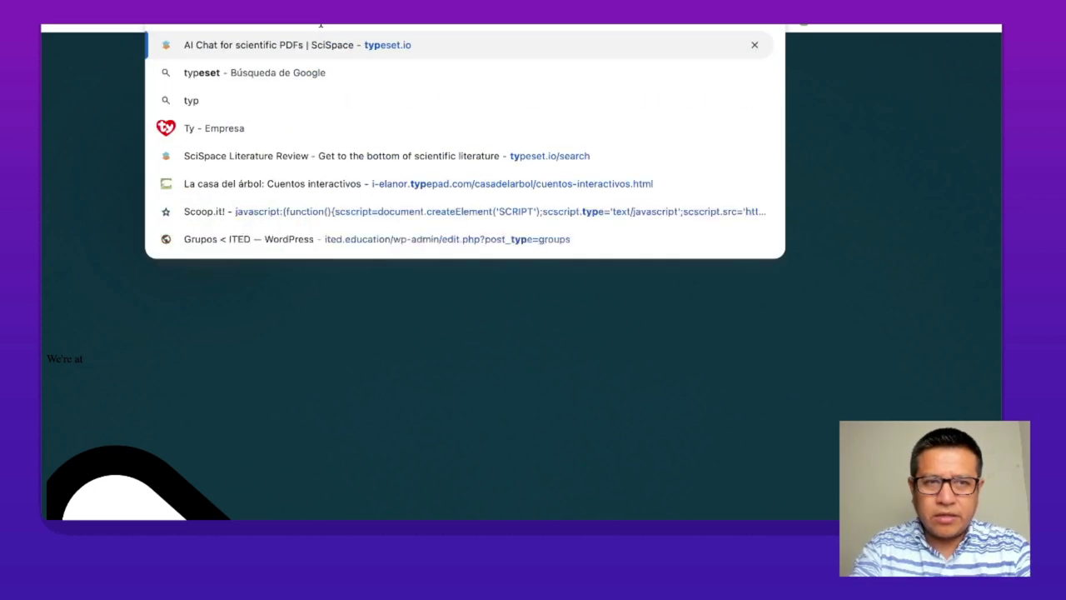
key(Return)
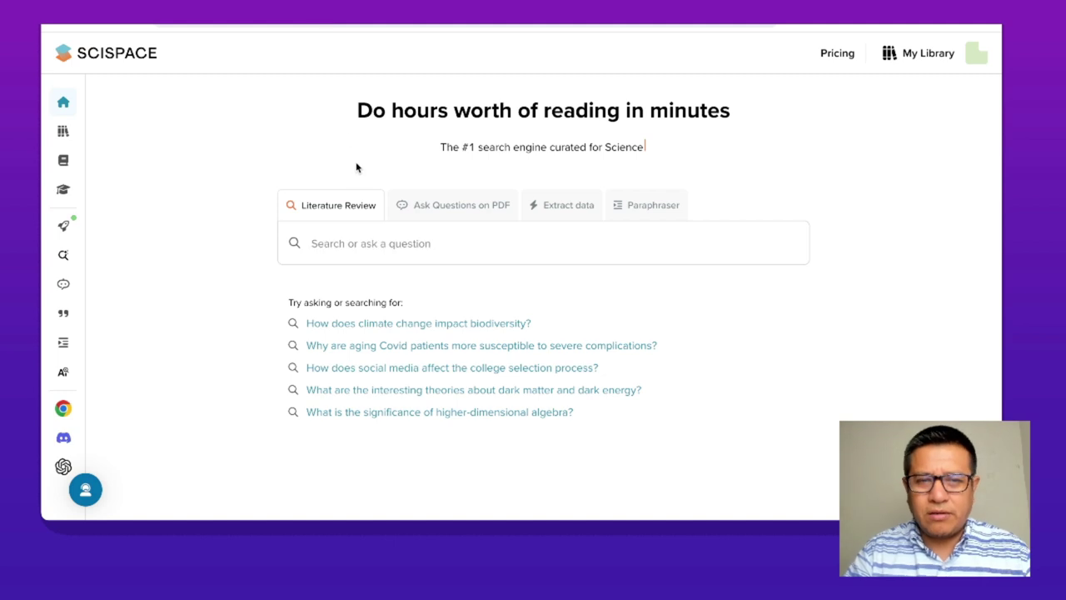
click(371, 243)
text(Estado d)
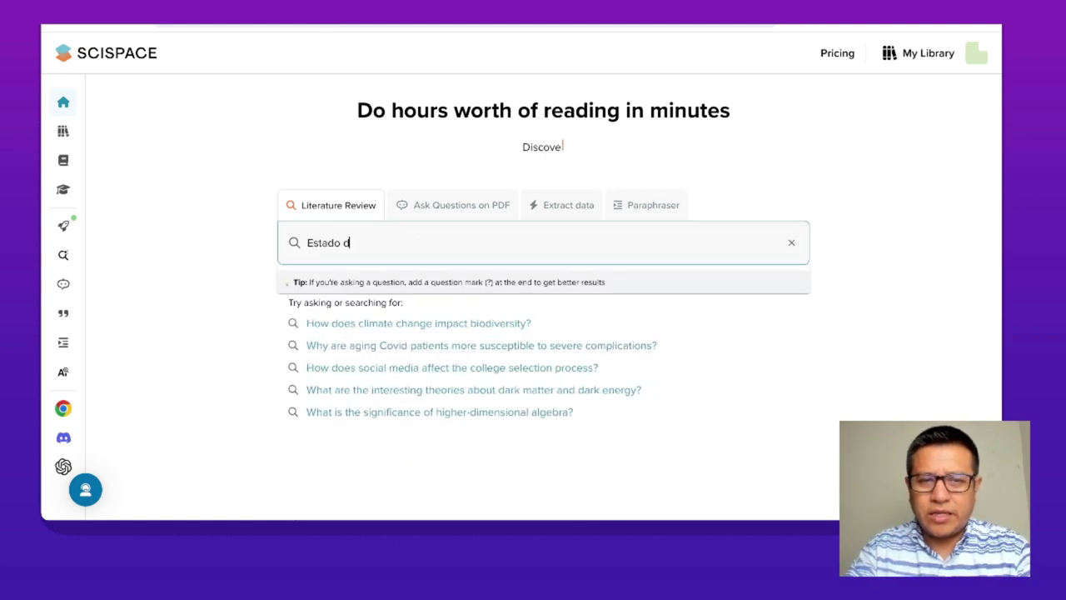
text(el arte de la inteligencia)
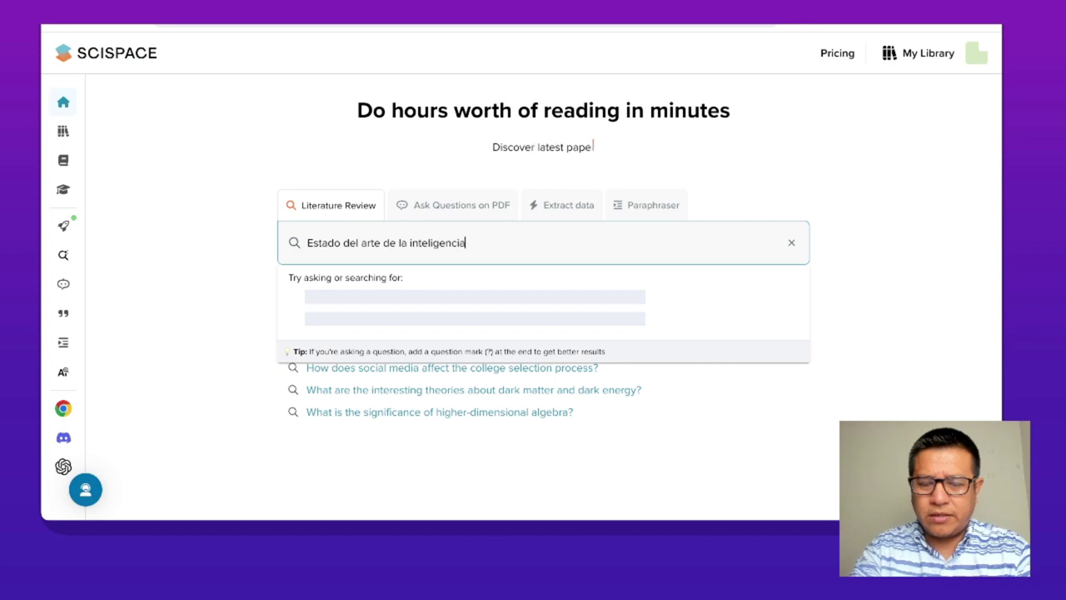
text( artificial)
key(ctrl+a)
key(ctrl+c)
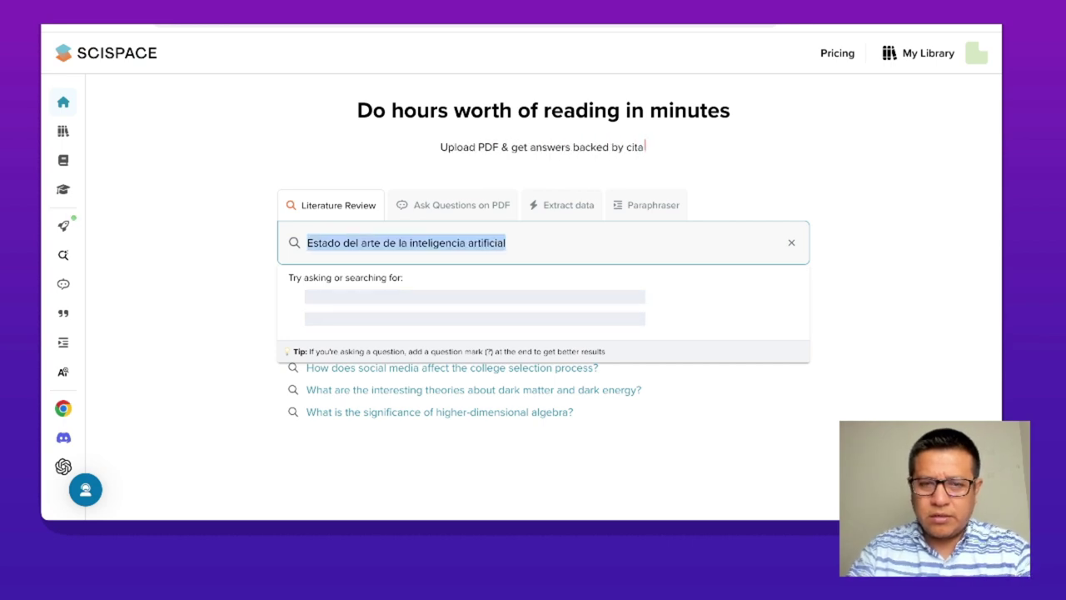
key(Return)
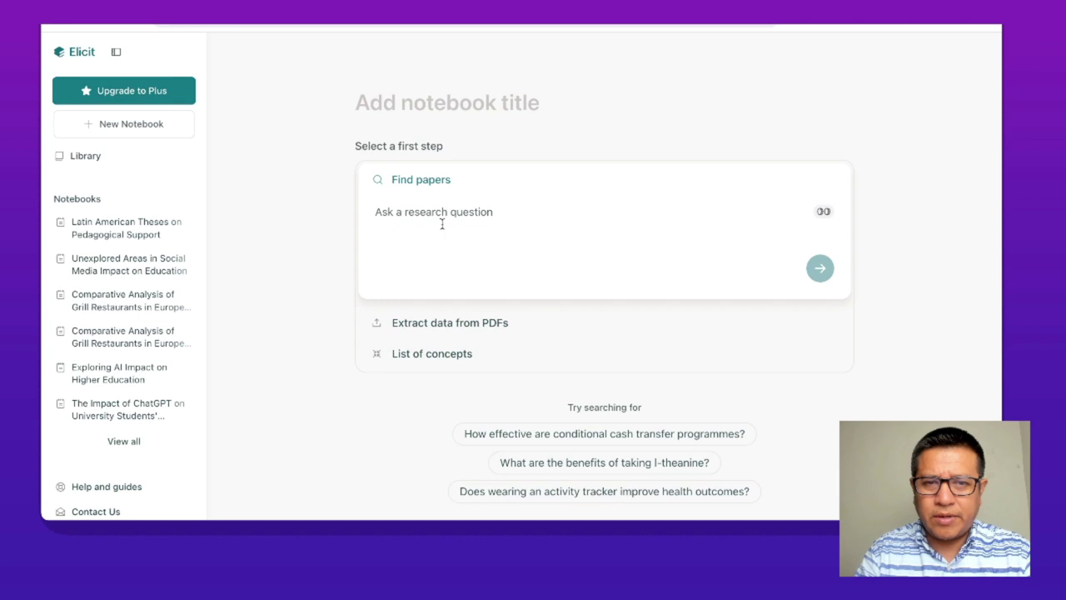
- Submit the same query in Elicit's Find papers box and scroll SciSpace's 10 results
click(441, 221)
key(ctrl+v)
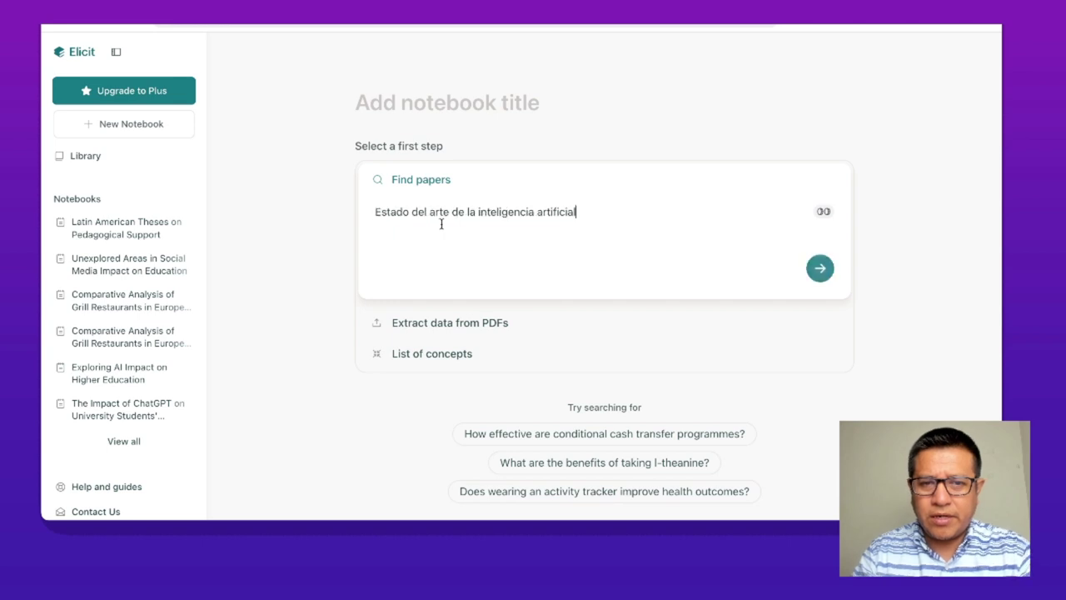
key(Return)
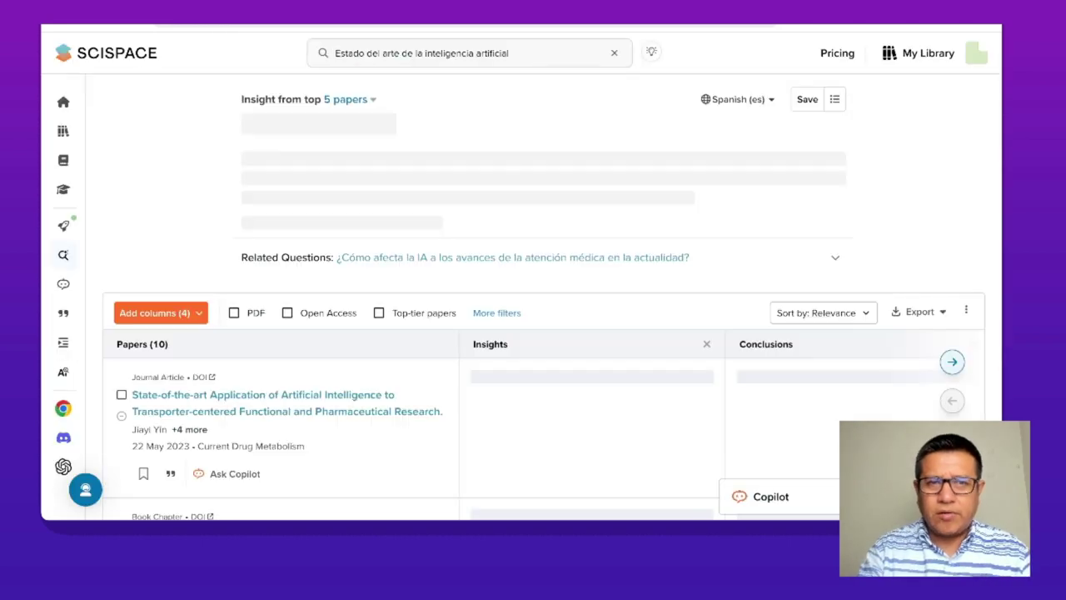
scroll(447, 255, down, 2)
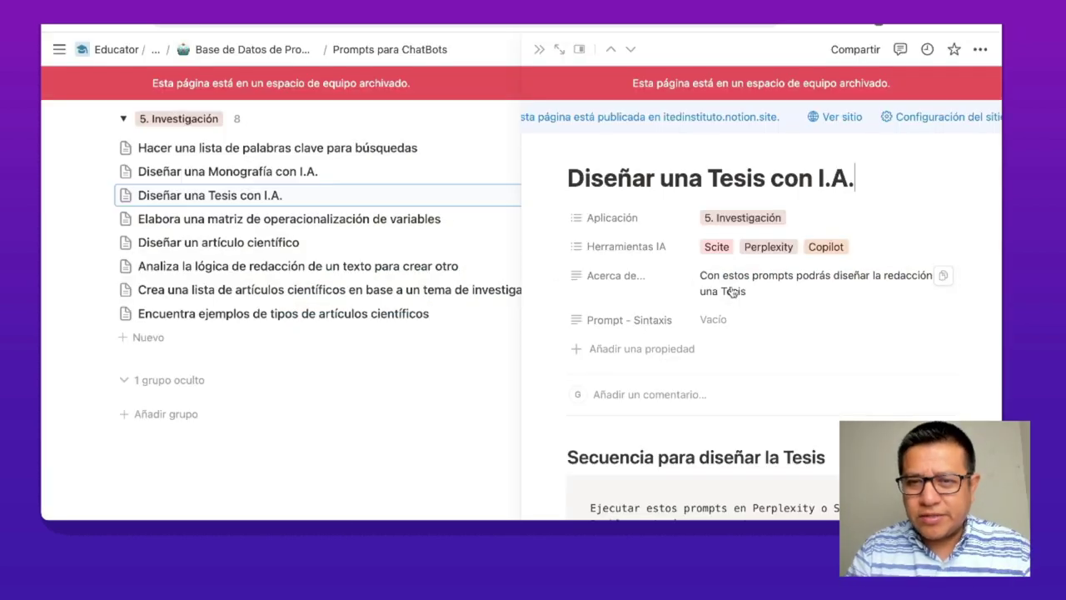
- Select the Problema prompt text in the Notion code block, starting from 'Actúa'
scroll(733, 291, down, 3)
scroll(717, 293, up, 3)
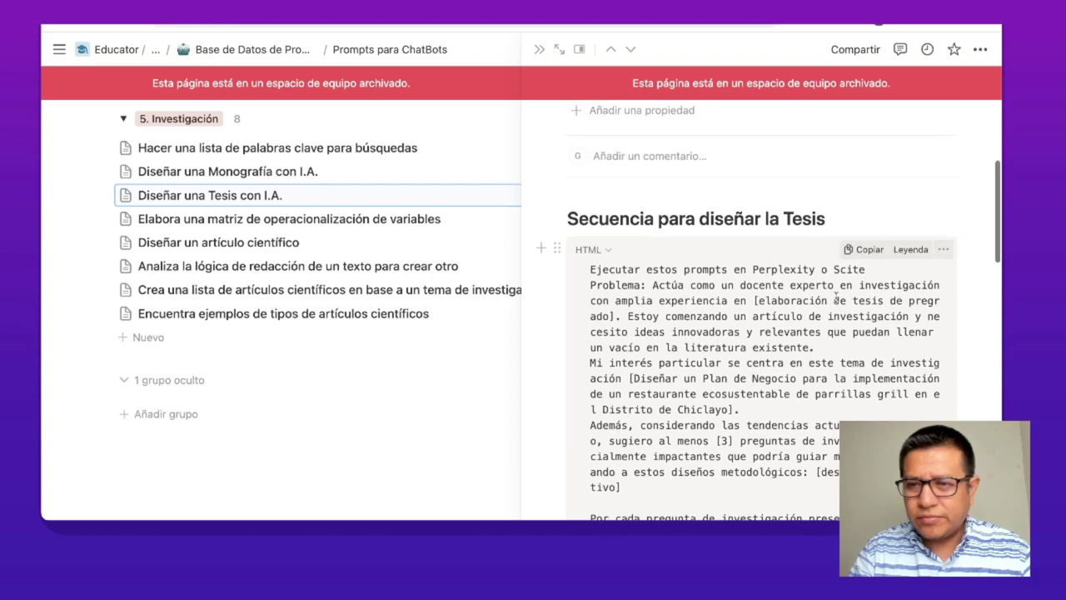
drag(591, 268, 640, 349)
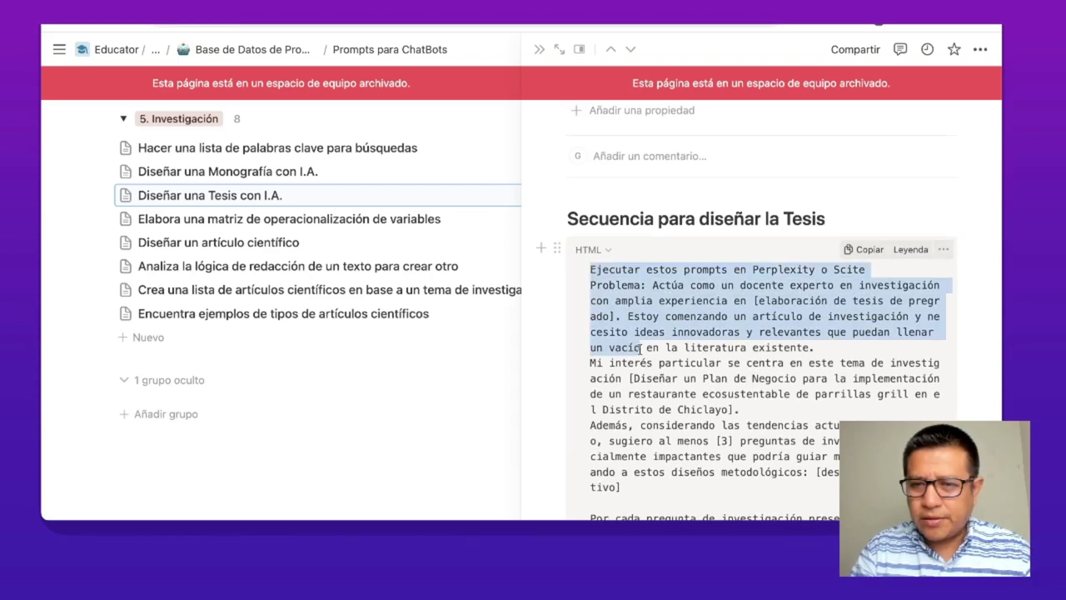
click(615, 302)
drag(652, 285, 699, 500)
drag(711, 435, 907, 208)
- Scroll to the prompt's beginning and reselect the full research-question prompt text
scroll(907, 214, up, 1)
scroll(907, 213, up, 5)
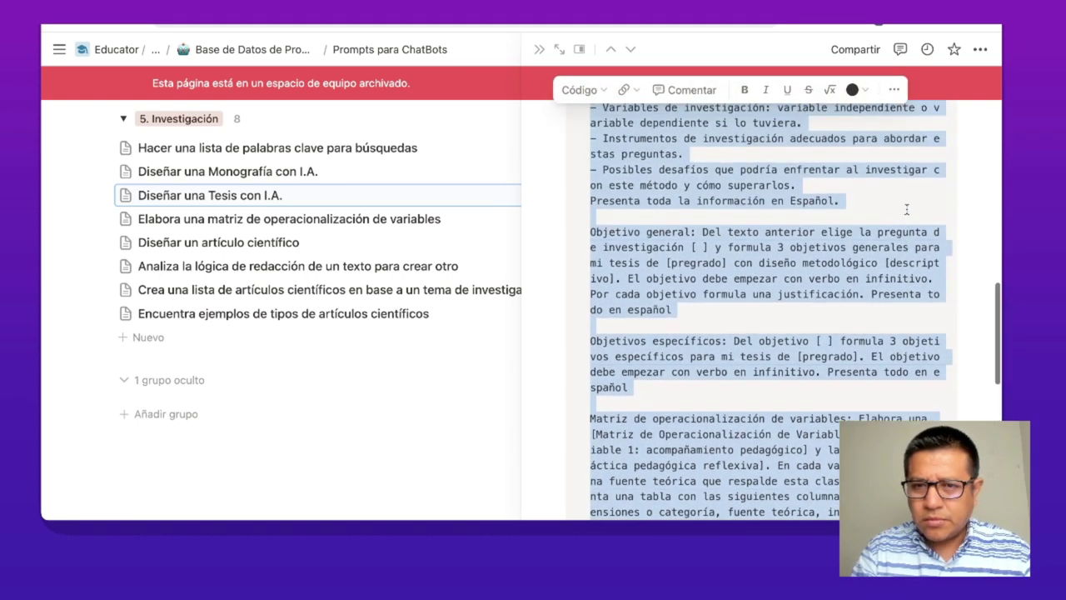
scroll(907, 213, up, 1)
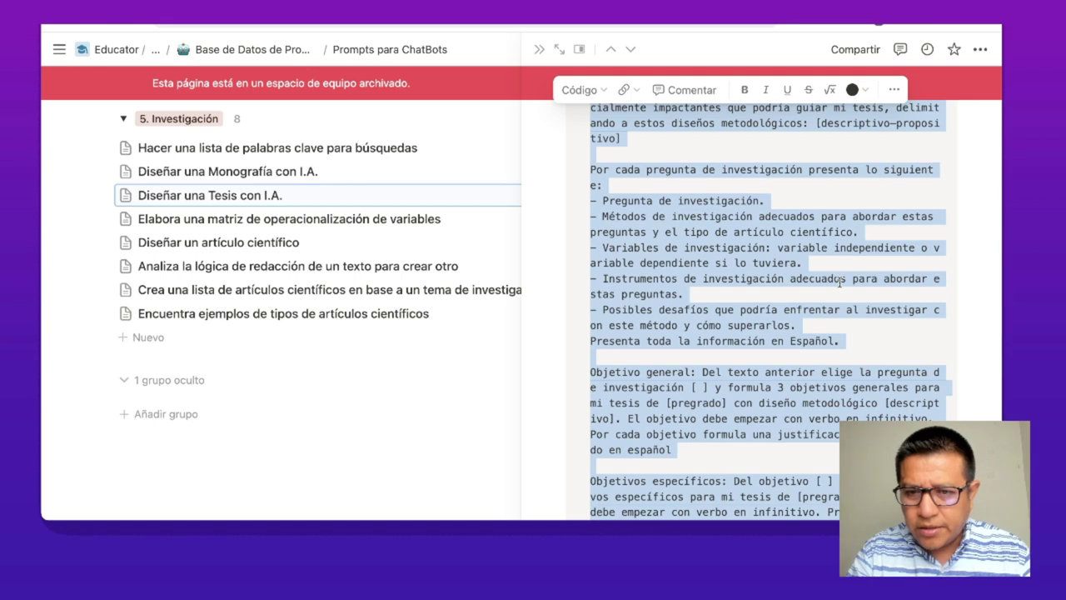
scroll(840, 281, up, 5)
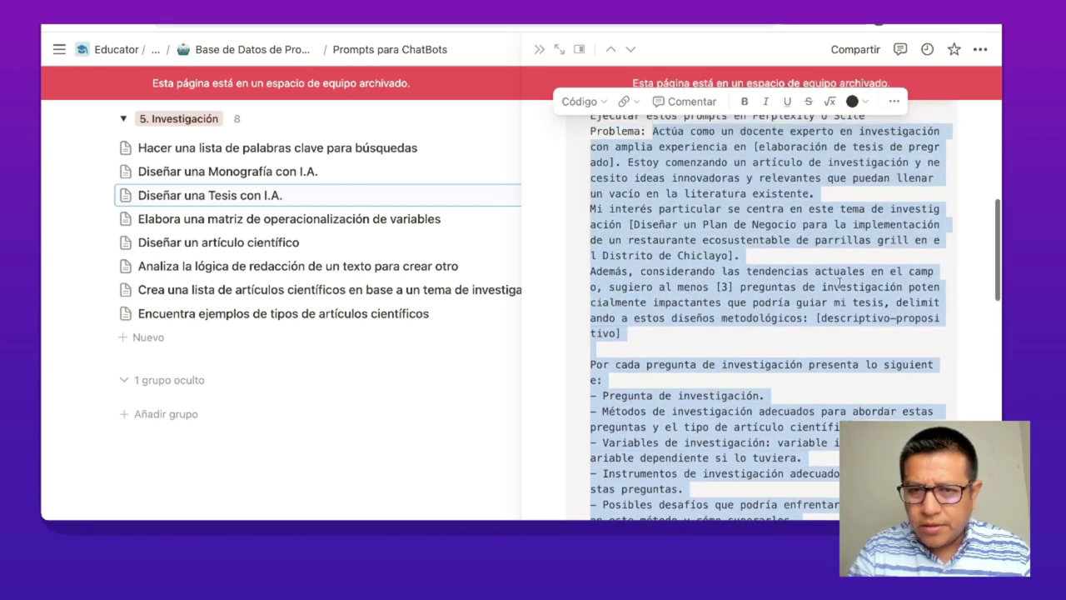
scroll(840, 282, up, 1)
scroll(691, 275, down, 1)
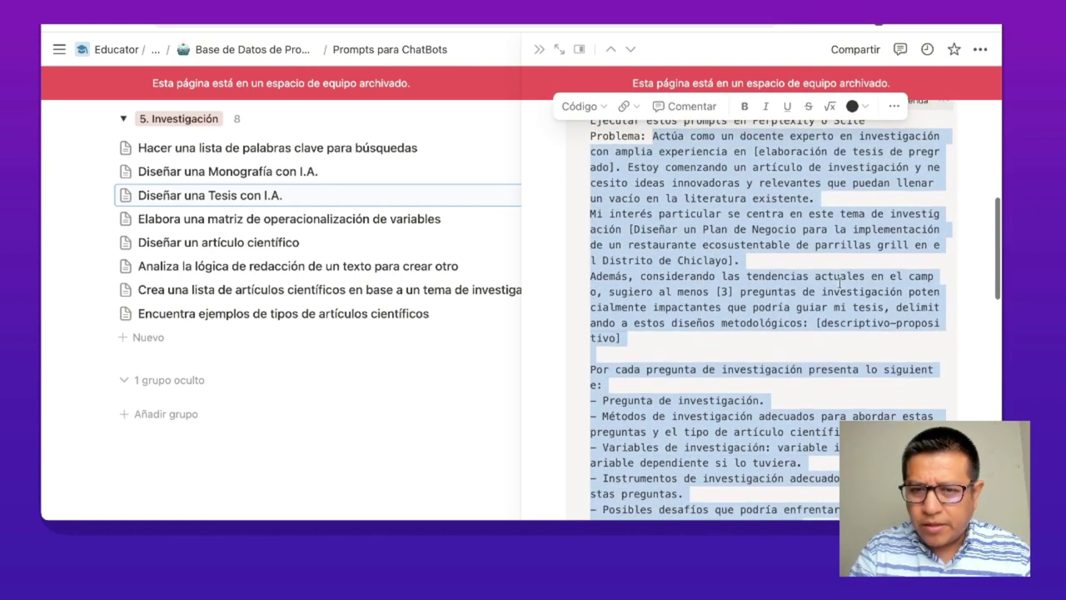
click(664, 259)
drag(654, 133, 842, 345)
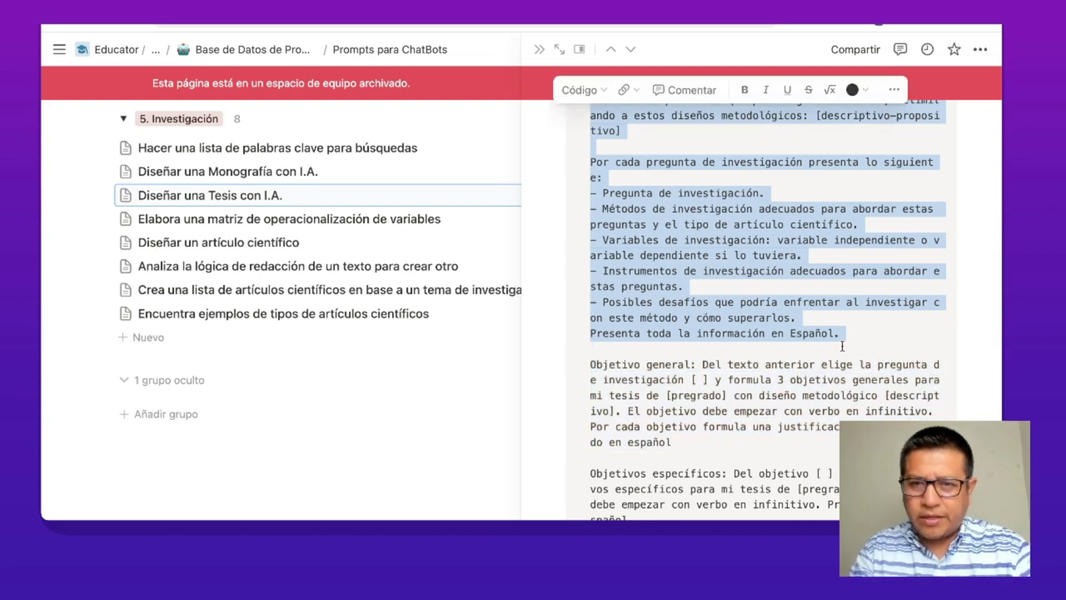
- Copy the research-question prompt and paste it into Perplexity's question box
key(super+c)
key(super+Tab)
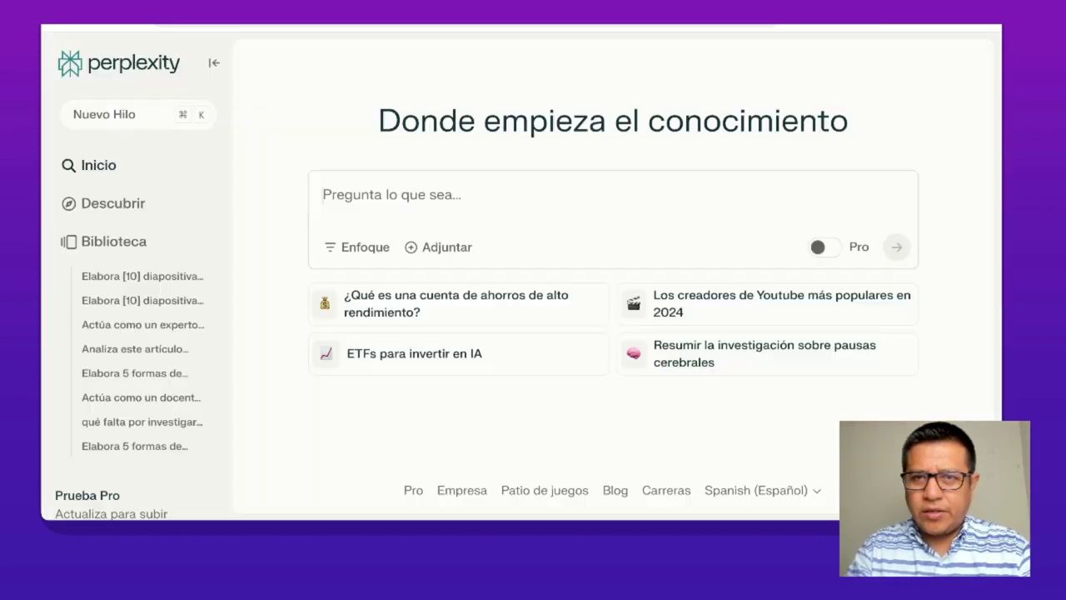
click(417, 200)
key(super+v)
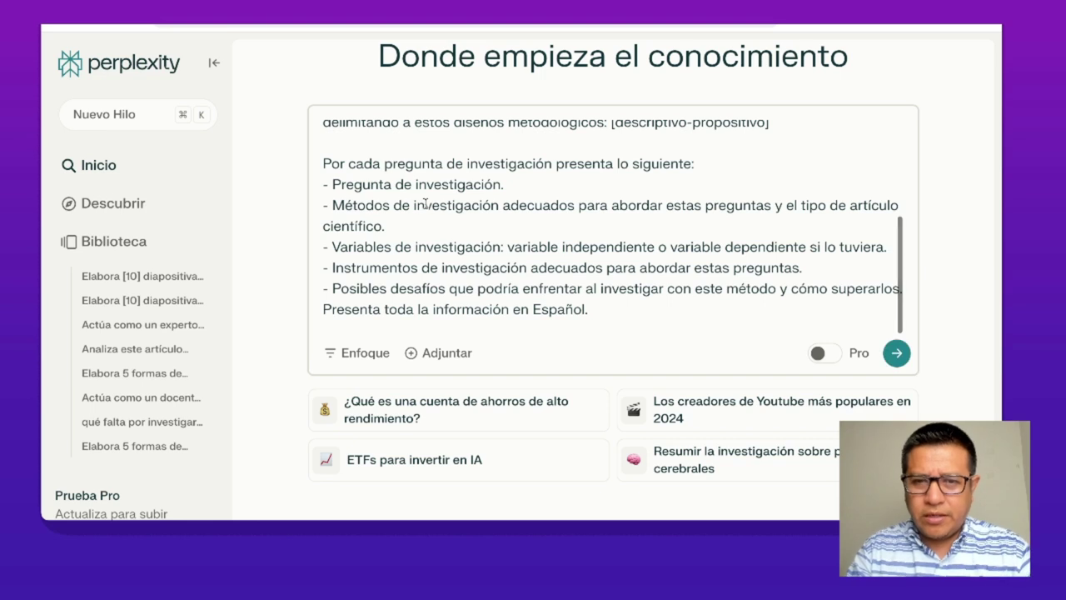
scroll(469, 239, up, 5)
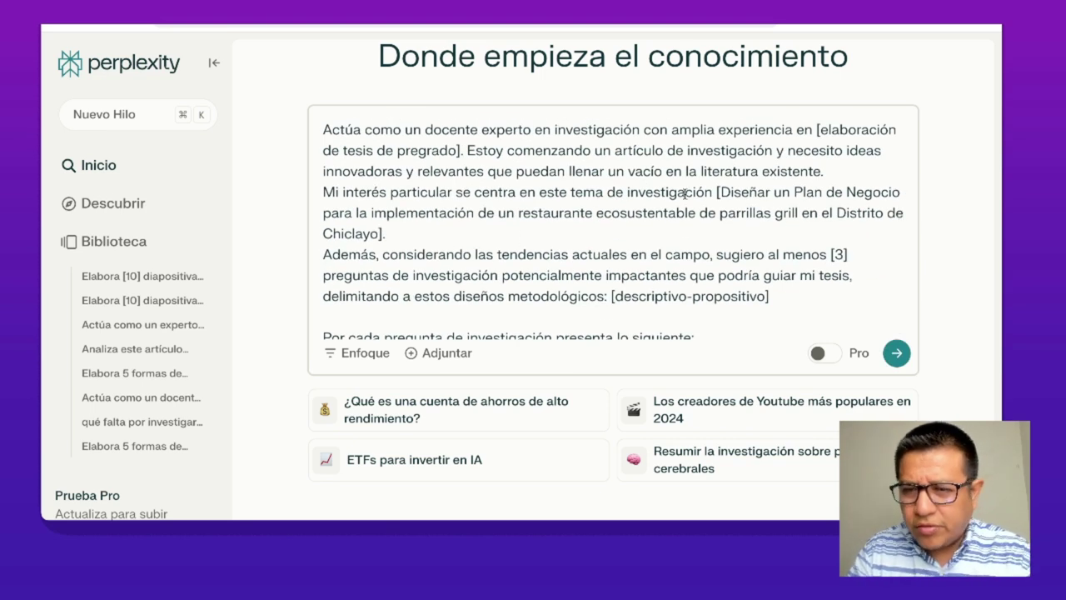
scroll(683, 291, down, 5)
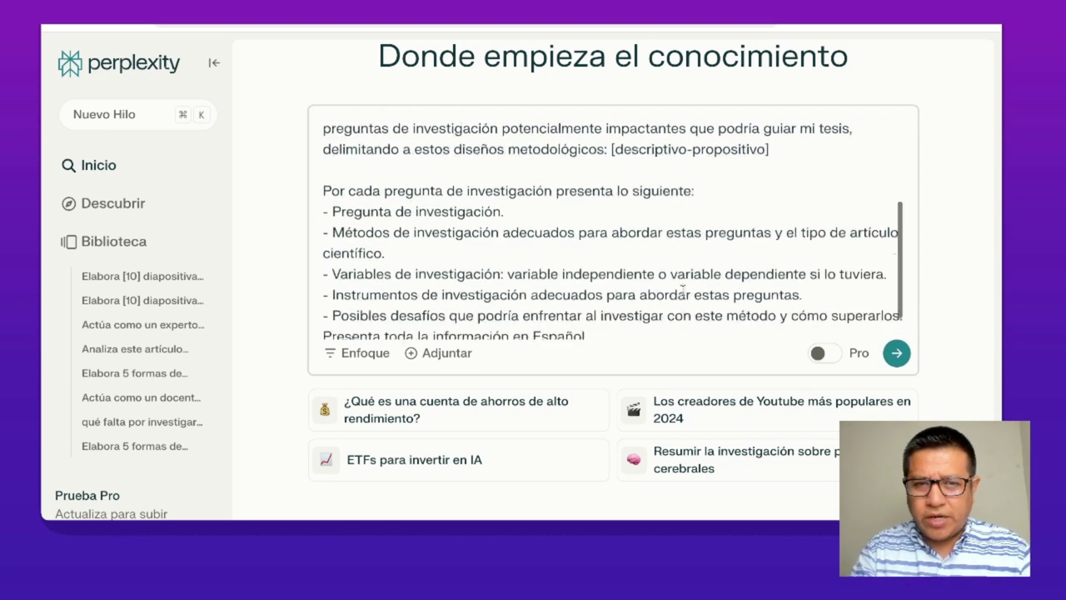
scroll(683, 291, up, 5)
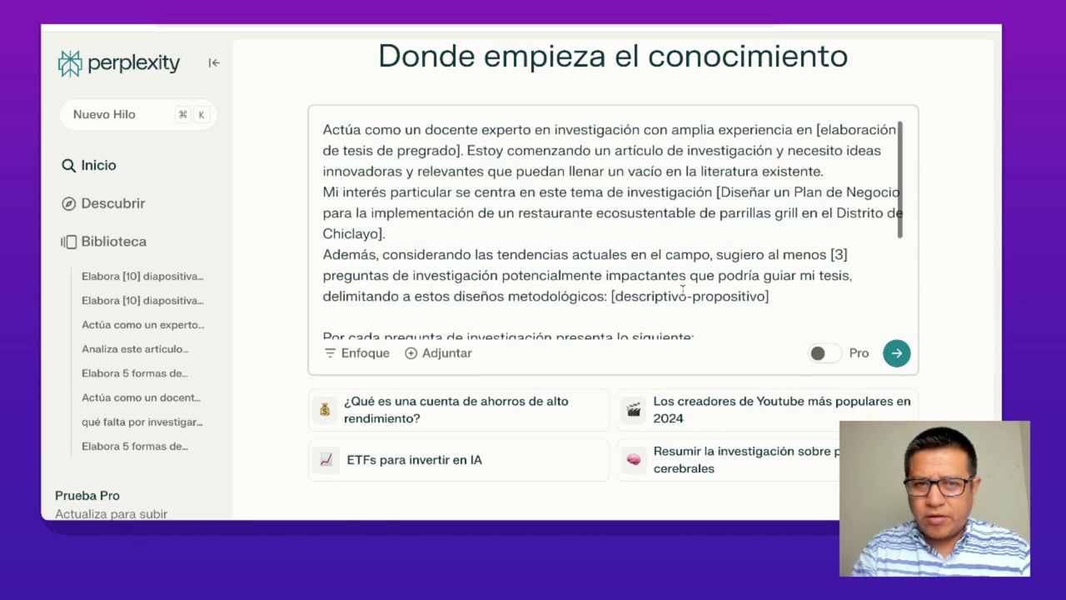
- Submit the prompt and review Perplexity's research questions, methods and instruments for the Chiclayo restaurant
click(898, 352)
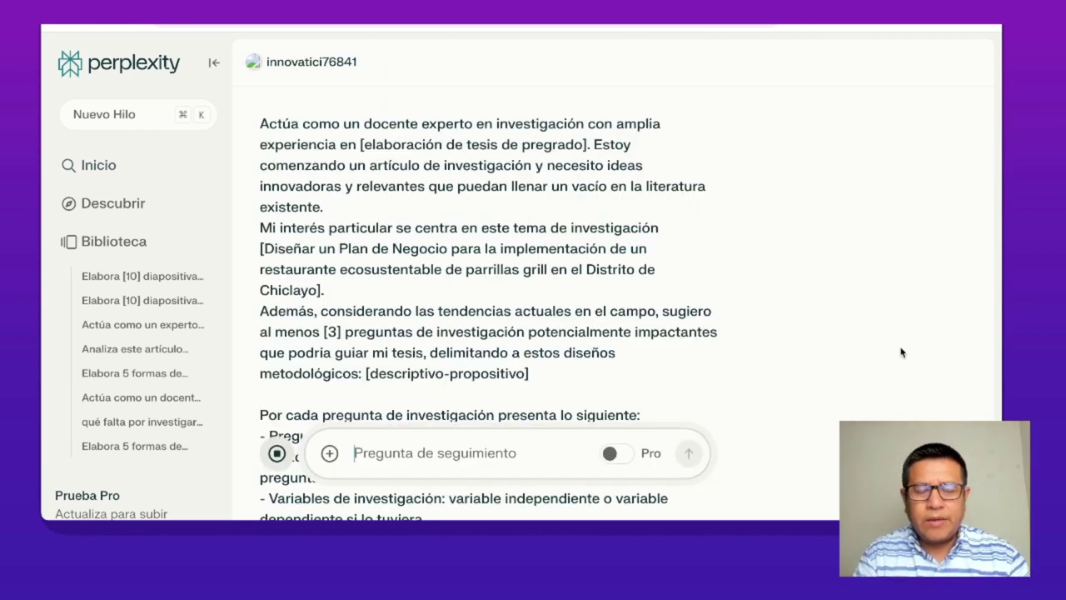
scroll(710, 289, down, 5)
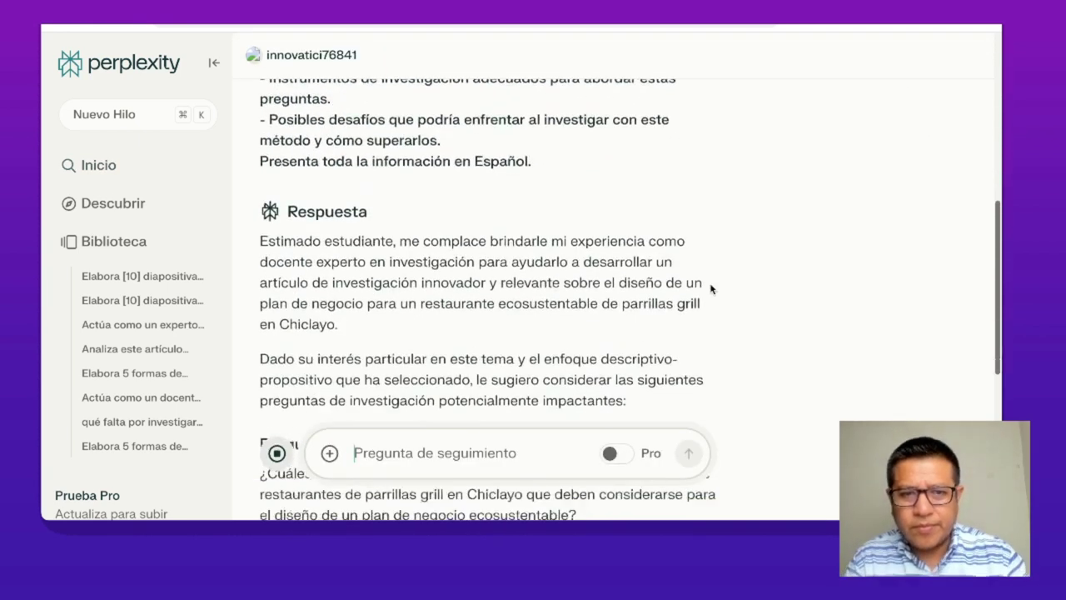
scroll(711, 288, down, 3)
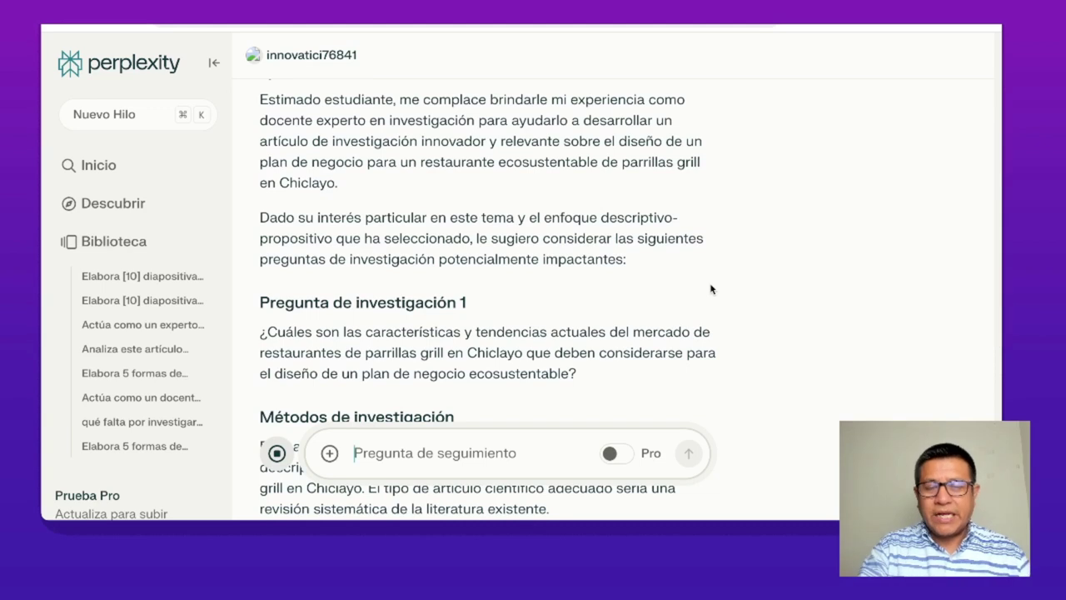
scroll(711, 288, down, 6)
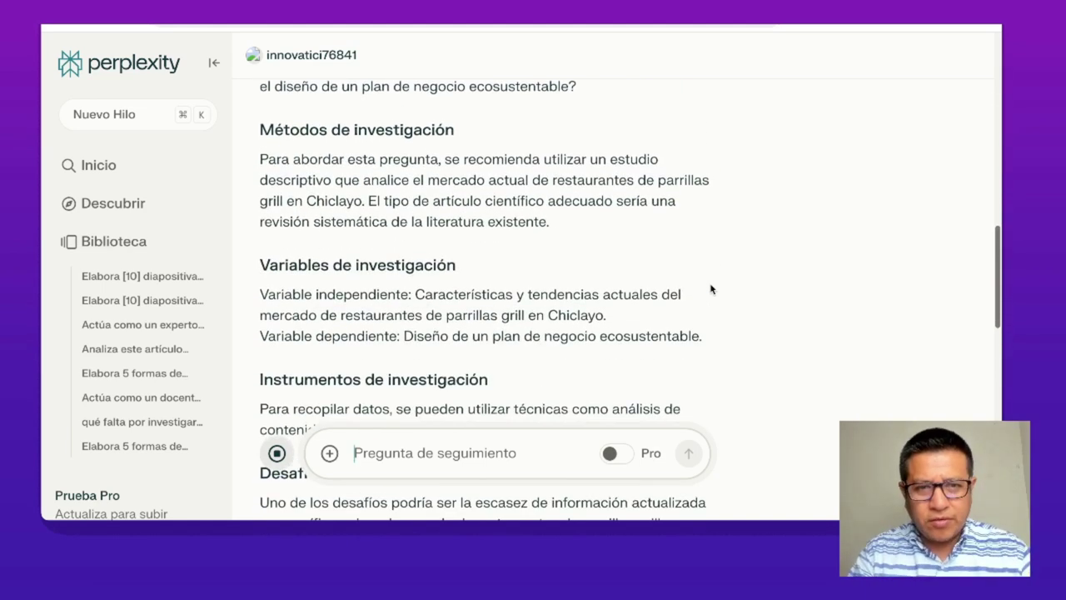
scroll(710, 288, down, 10)
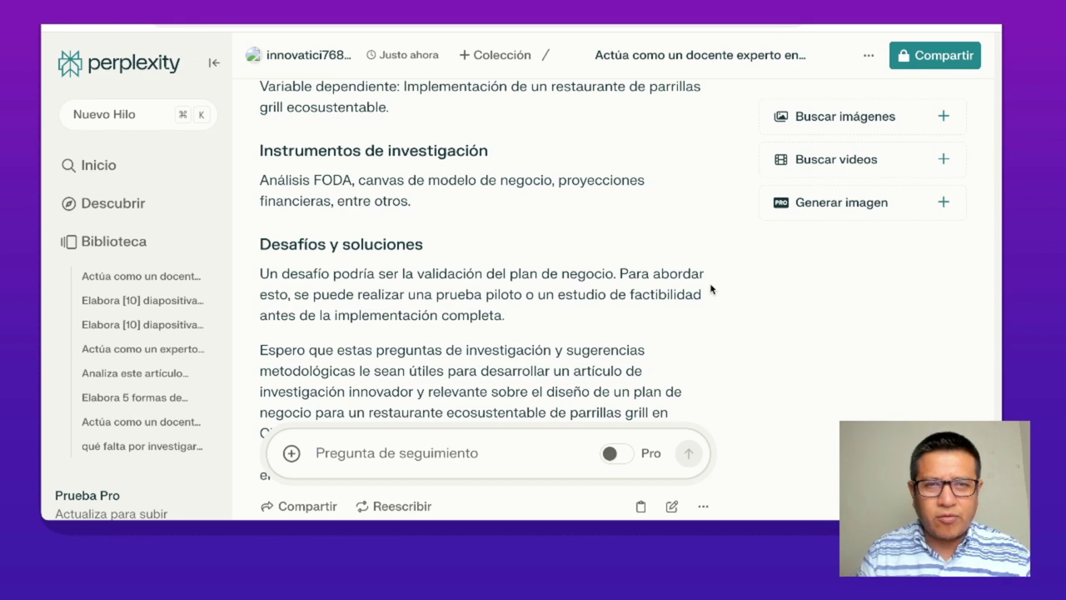
- Load chat.openai.com in a new browser tab
key(ctrl+t)
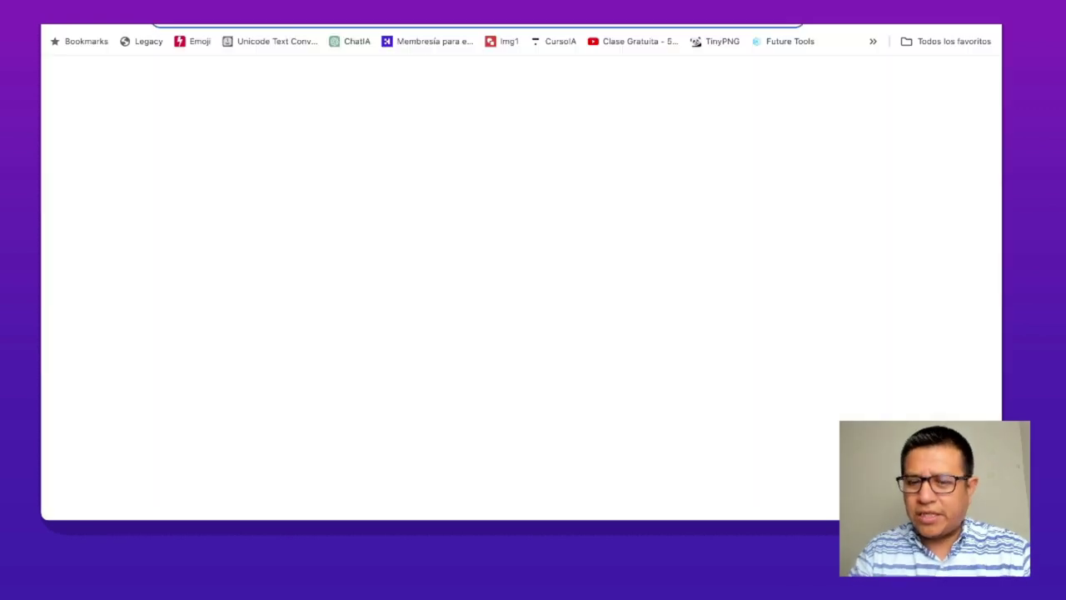
text(chat)
key(Return)
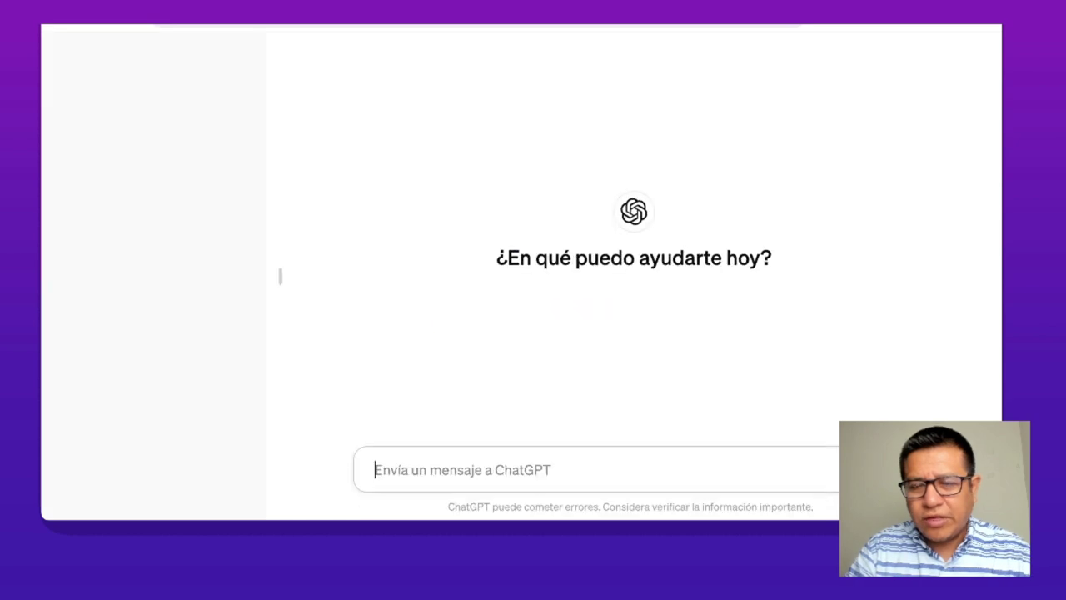
- Send the pasted thesis prompt to ChatGPT and read its research question 1 answer
click(668, 461)
key(ctrl+v)
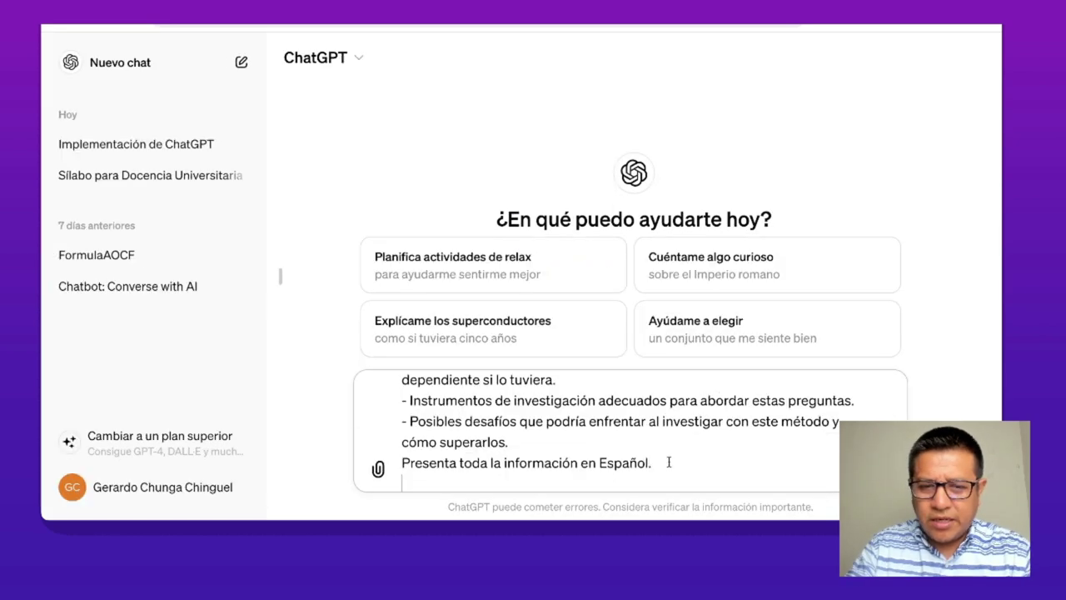
key(Return)
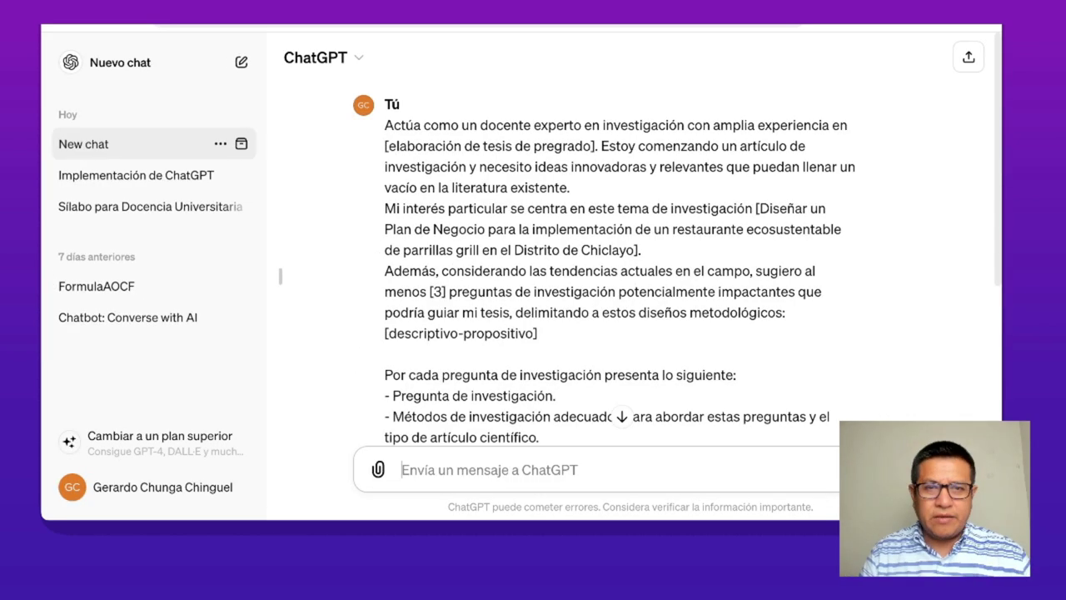
scroll(703, 375, down, 7)
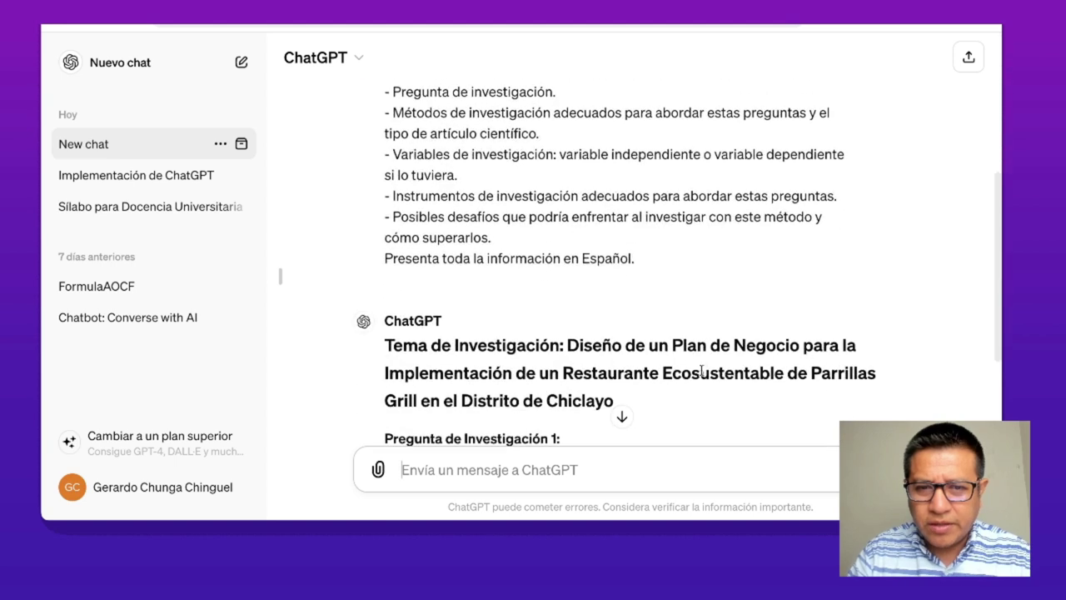
scroll(702, 375, down, 1)
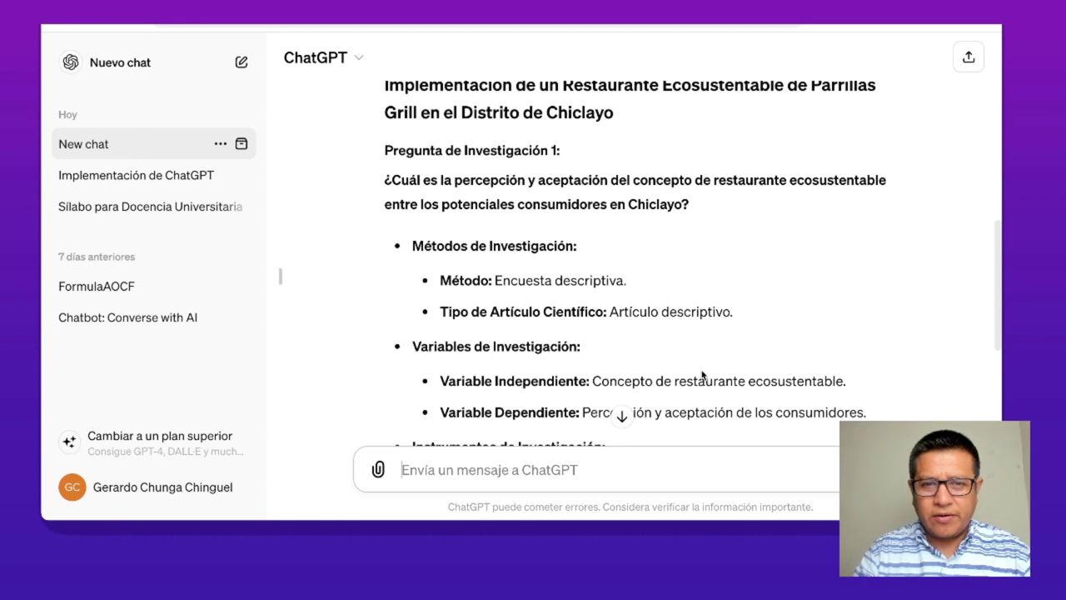
scroll(702, 375, down, 5)
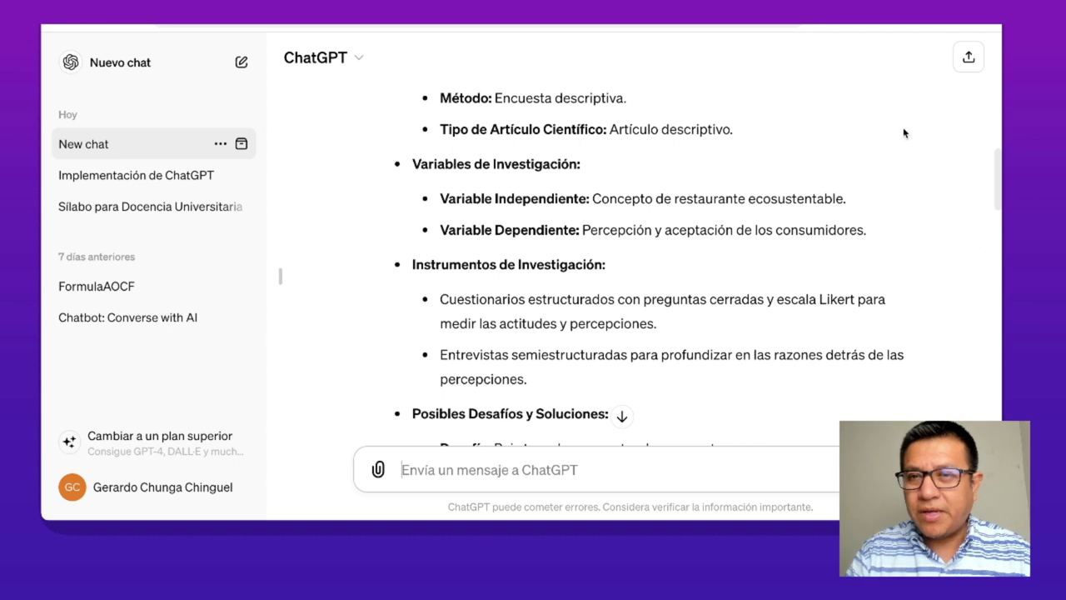
click(771, 27)
- Show and dismiss the Search in options on Dimensions' publication search box
click(424, 64)
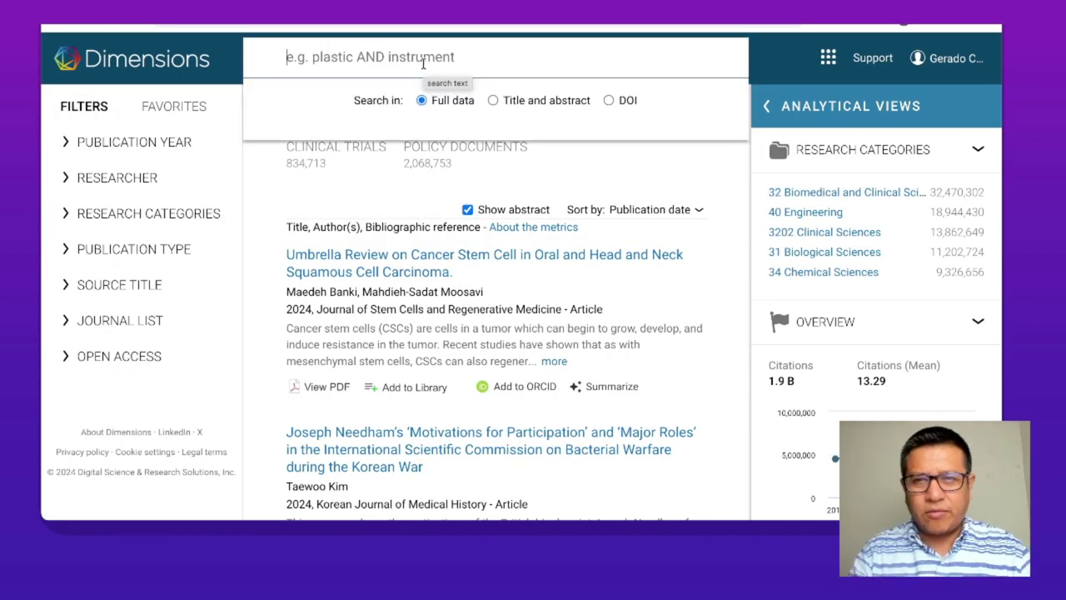
click(786, 56)
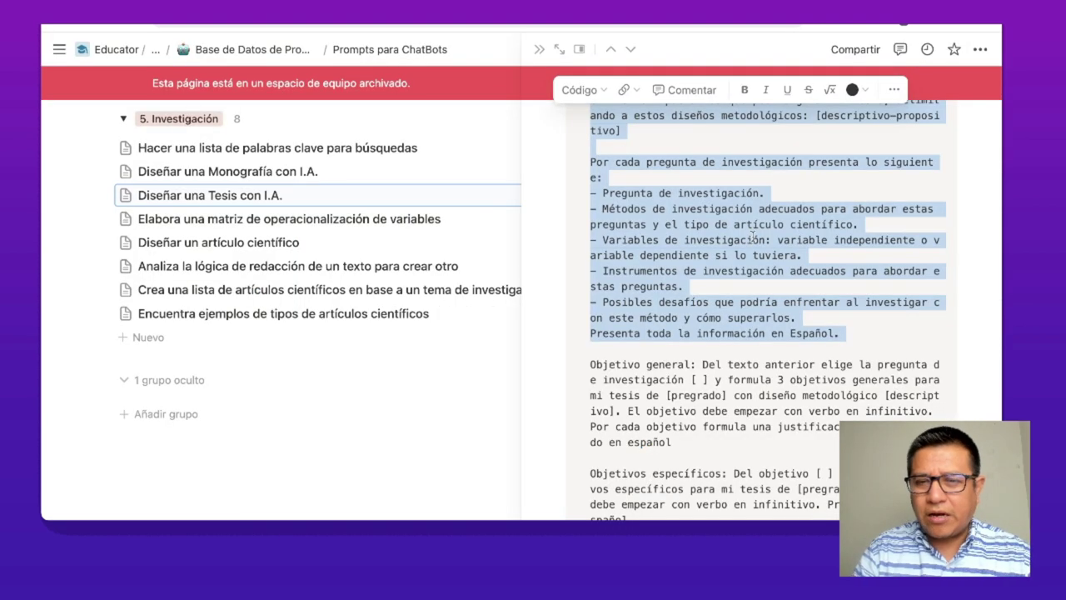
scroll(731, 256, down, 2)
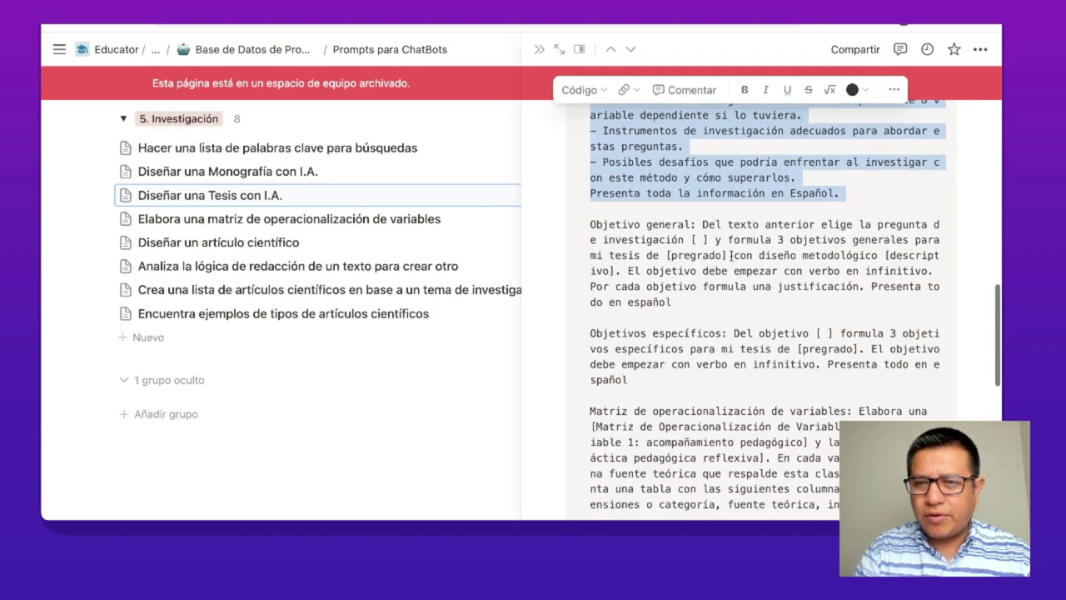
- Send ChatGPT the general-objectives prompt with research question 1 inserted in its brackets
drag(702, 224, 702, 304)
key(ctrl+c)
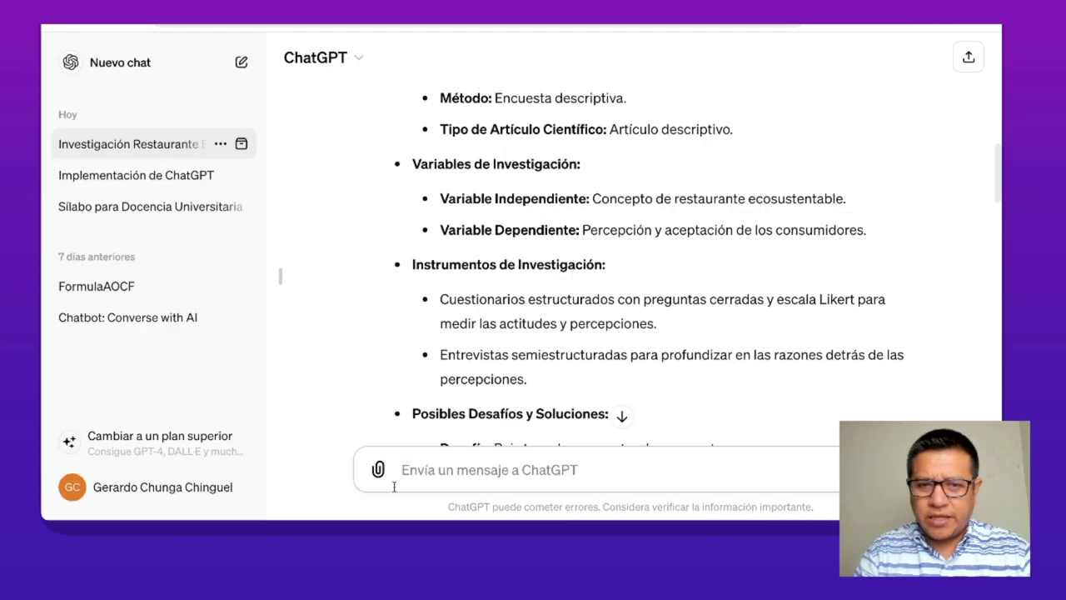
click(441, 470)
key(ctrl+v)
scroll(483, 369, up, 3)
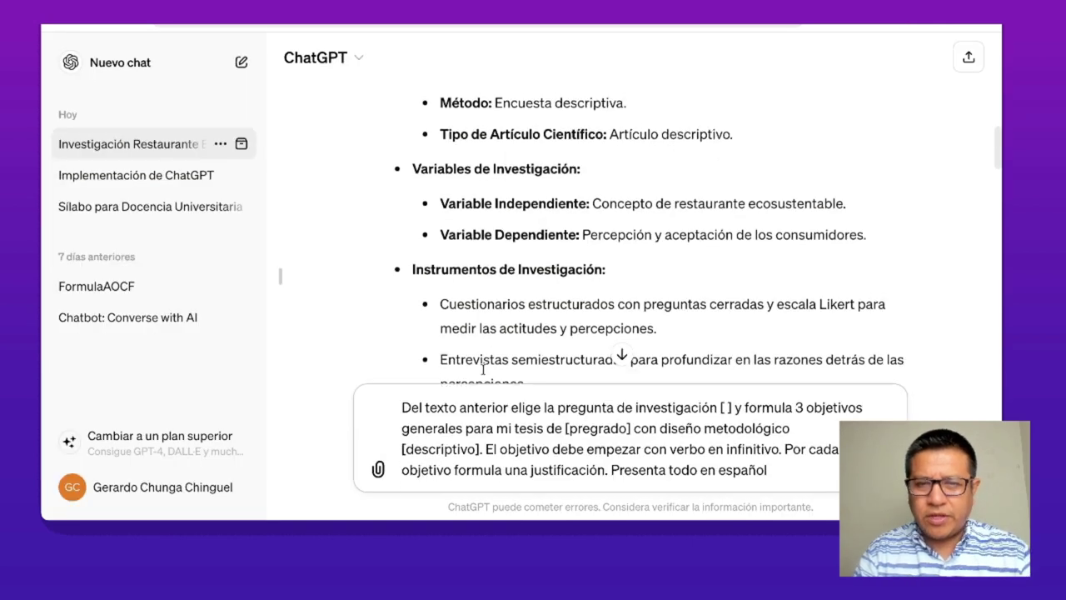
scroll(483, 374, down, 1)
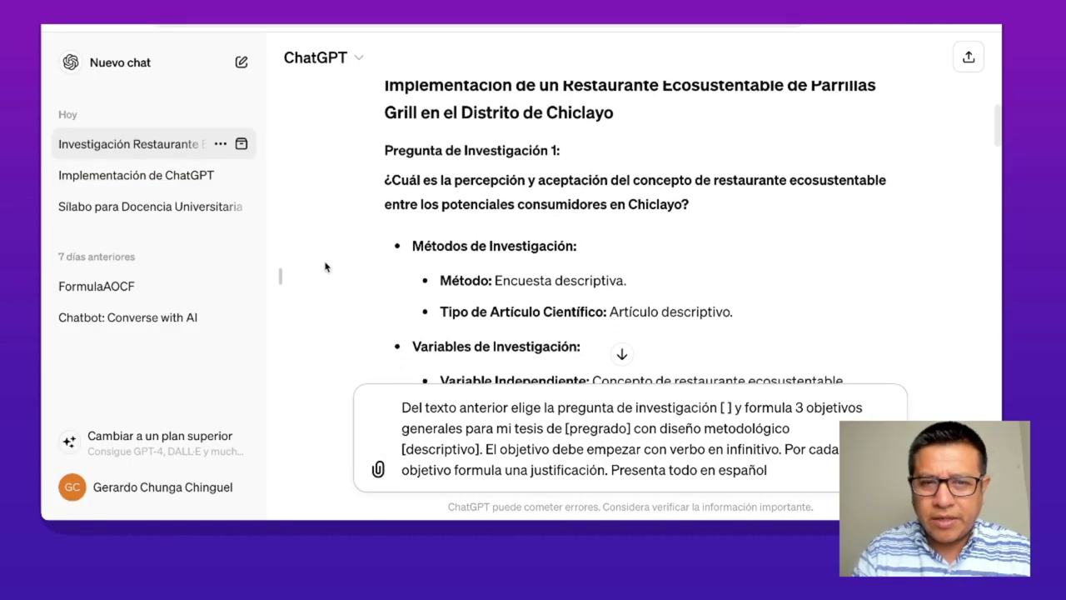
mouse_move(371, 181)
mouse_down()
mouse_move(733, 214)
mouse_move(368, 192)
mouse_move(381, 181)
mouse_up()
key(ctrl+c)
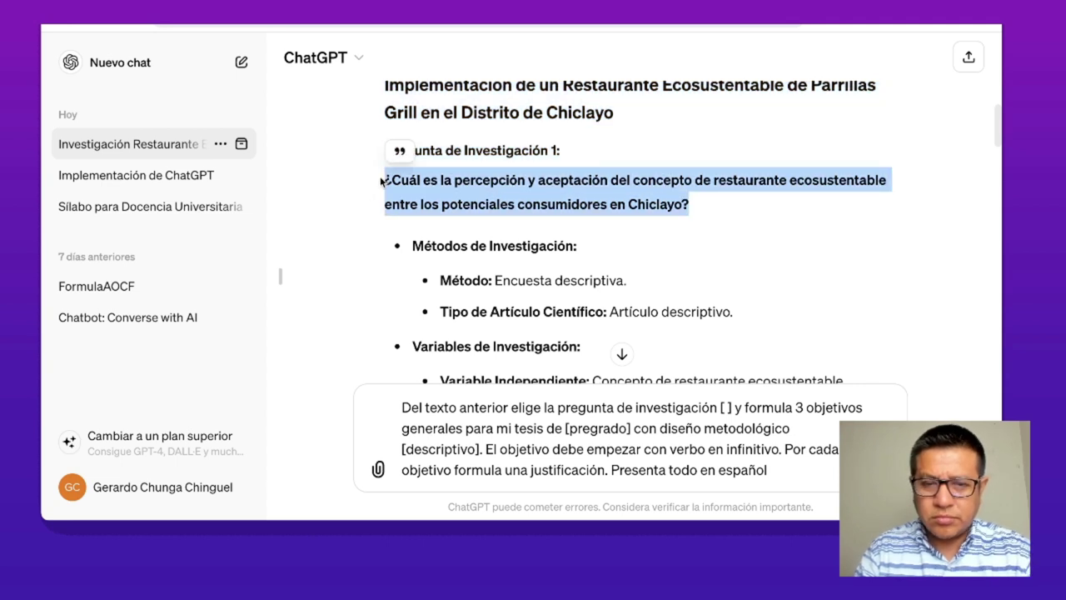
click(730, 408)
key(BackSpace)
key(ctrl+v)
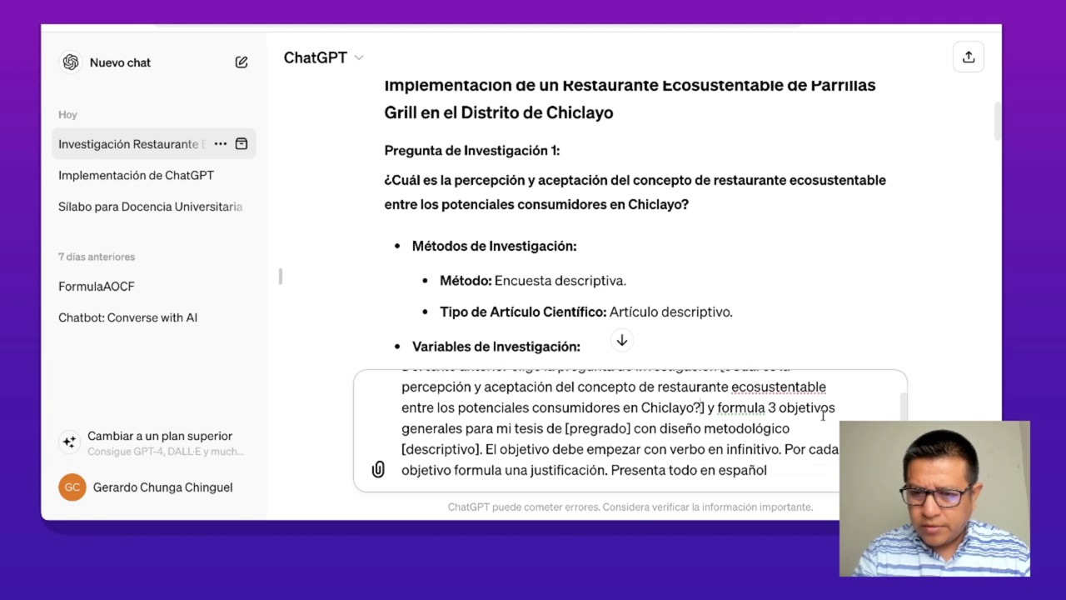
key(Return)
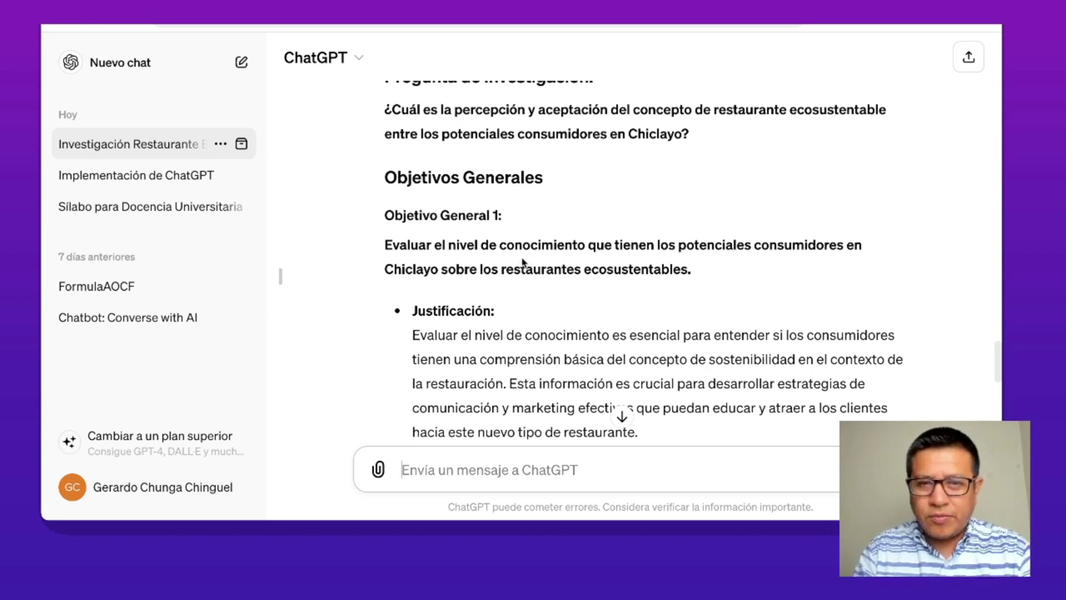
- Copy Objetivo General 1 from ChatGPT's reply and return to the Notion prompts page
triple_click(518, 248)
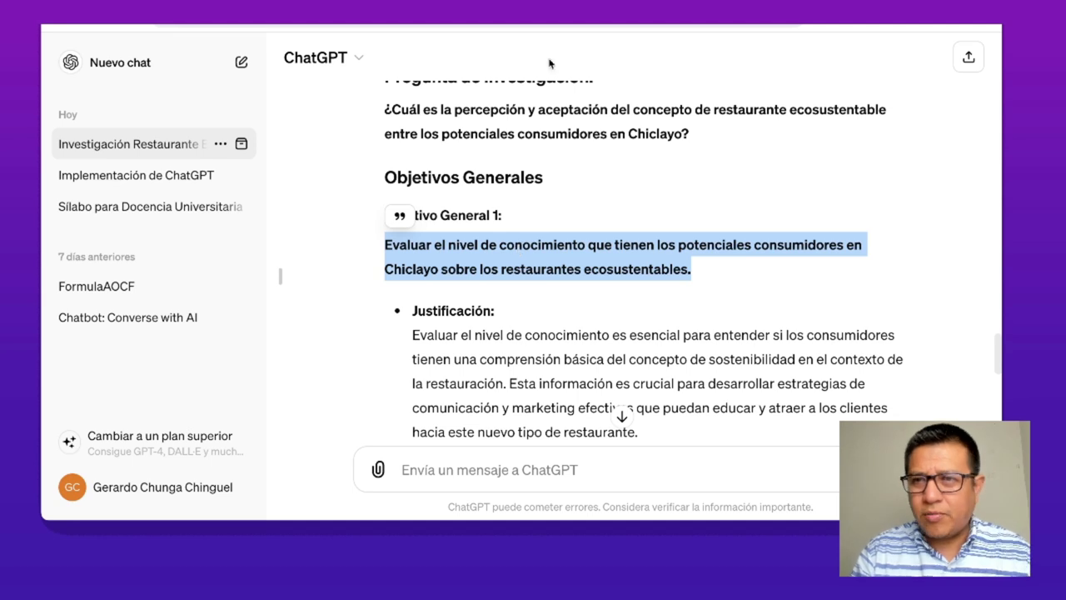
scroll(575, 249, down, 1)
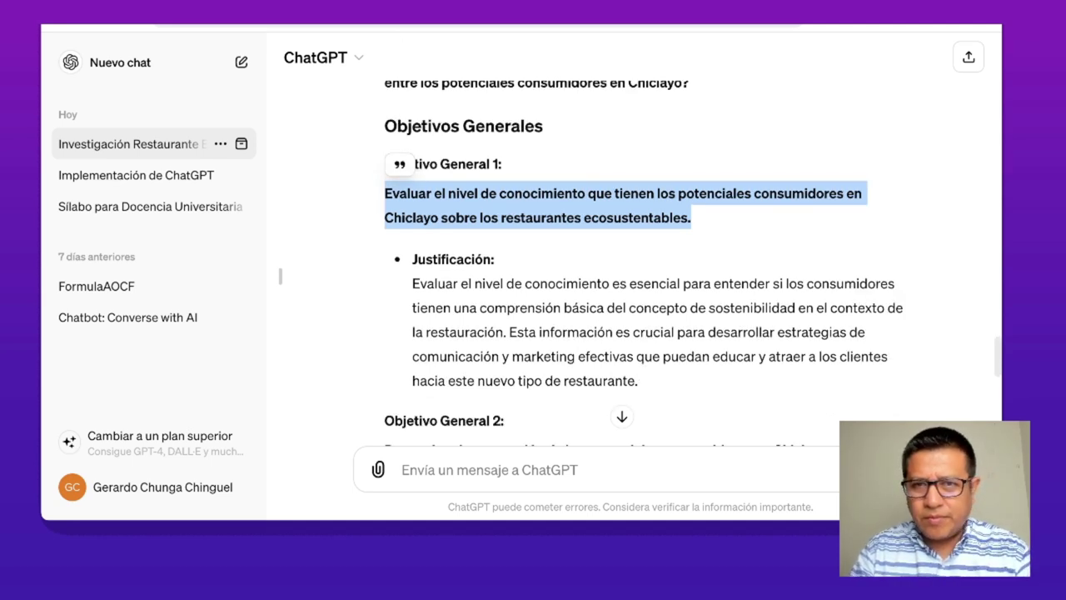
key(alt+Tab)
scroll(706, 342, down, 1)
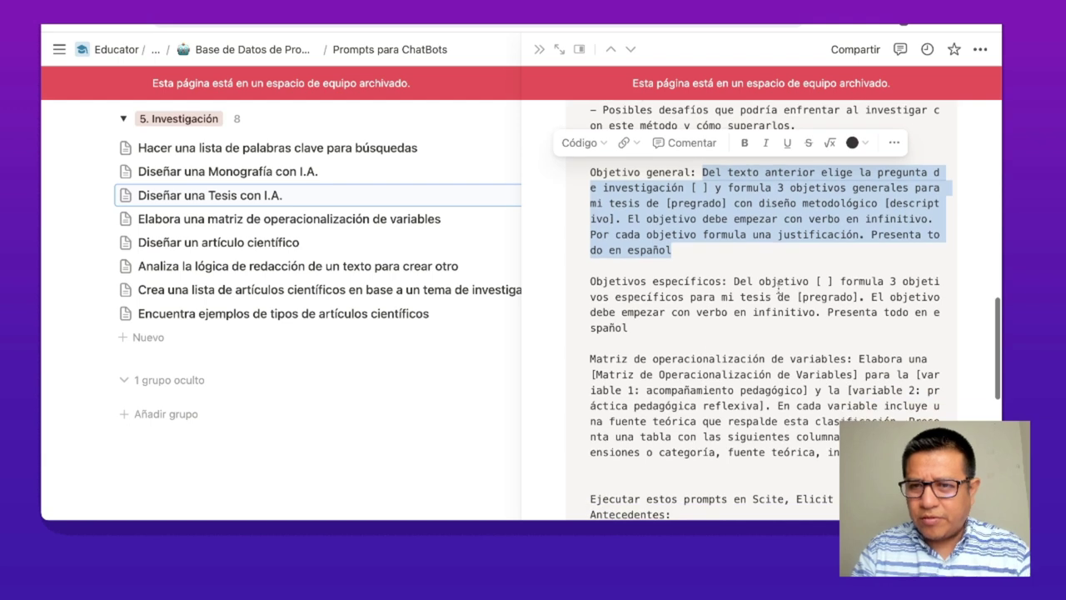
- Send ChatGPT the Objetivos específicos prompt with Objetivo General 1 pasted into its brackets
drag(734, 281, 726, 323)
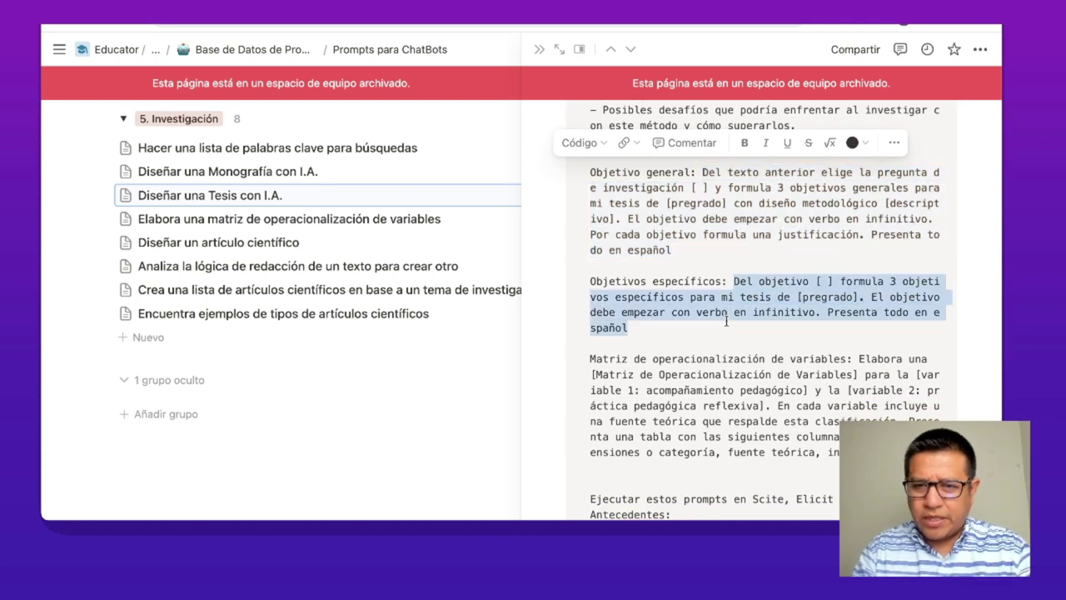
key(ctrl+c)
key(alt+Tab)
click(543, 350)
key(ctrl+v)
scroll(577, 290, down, 1)
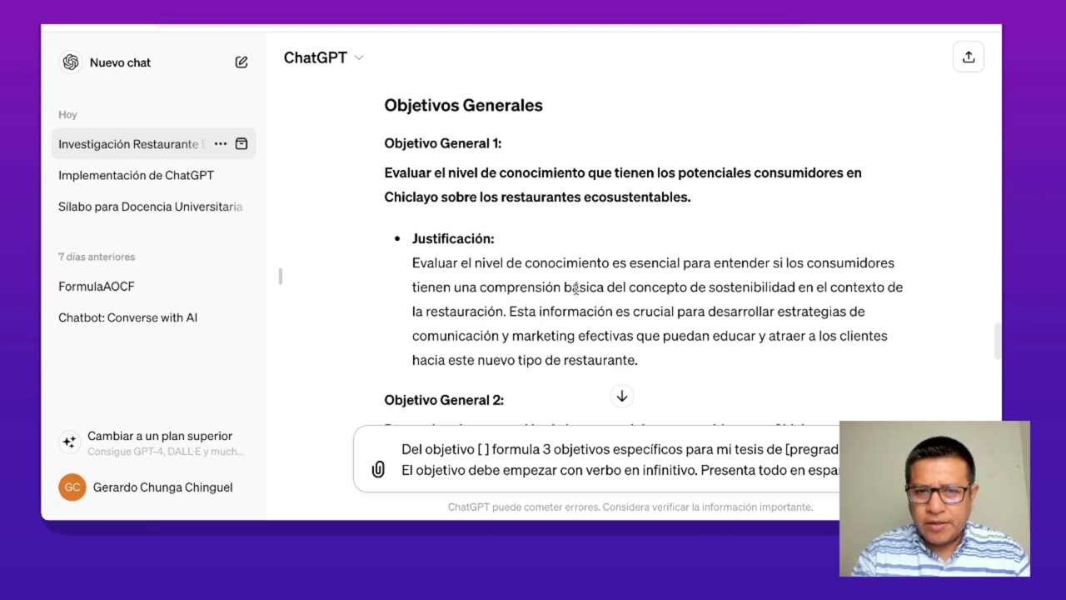
mouse_move(374, 164)
mouse_down()
mouse_move(658, 181)
mouse_move(431, 164)
mouse_move(375, 173)
mouse_move(383, 166)
mouse_up()
click(692, 181)
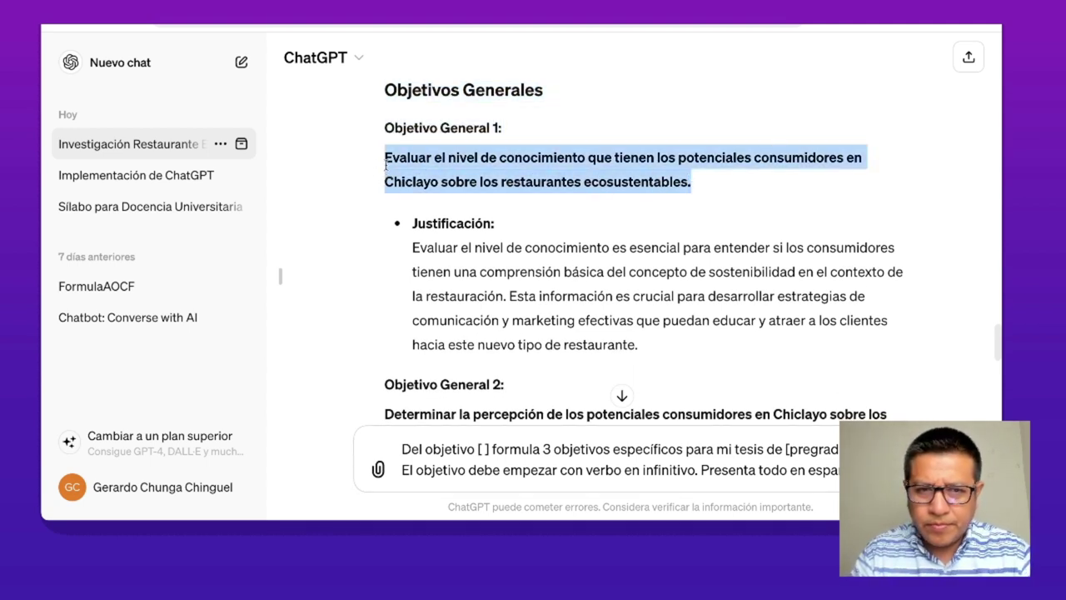
click(482, 449)
key(ctrl+v)
scroll(591, 422, down, 3)
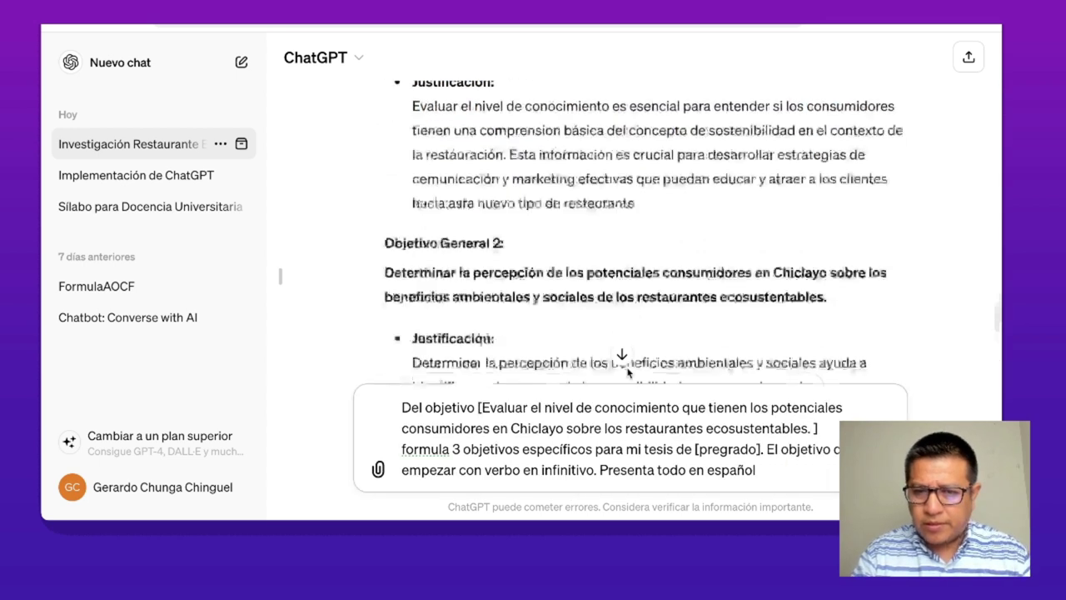
key(Return)
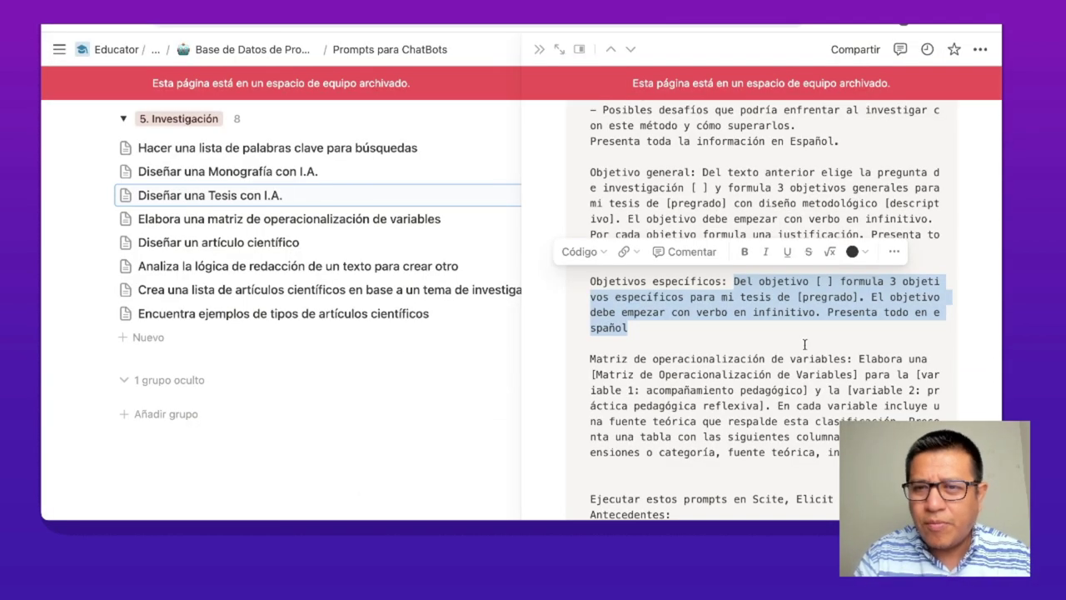
- Scroll through the 'Diseñar una Tesis con I.A.' prompt list in Notion
scroll(804, 344, down, 6)
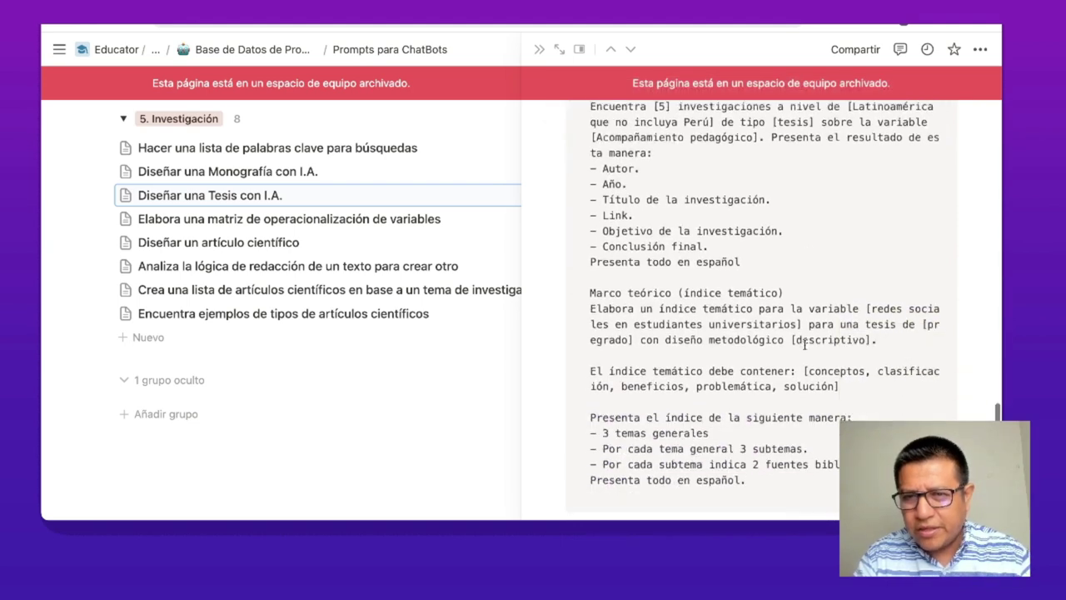
scroll(805, 344, up, 15)
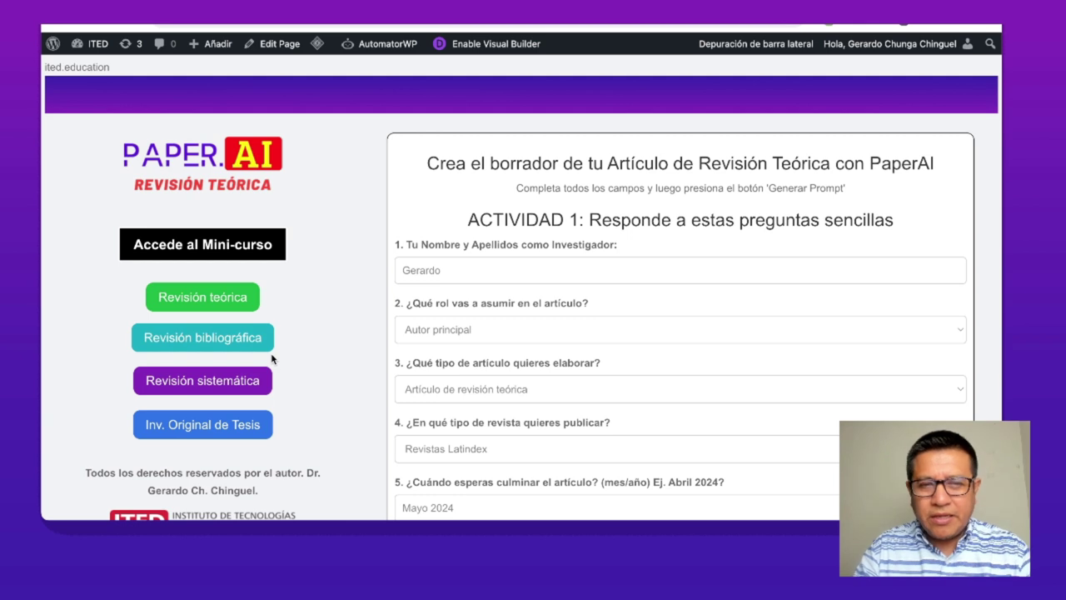
- Generate PaperAI's article prompts for the ChatGPT academic-performance topic and copy Prompt 1
scroll(304, 282, down, 1)
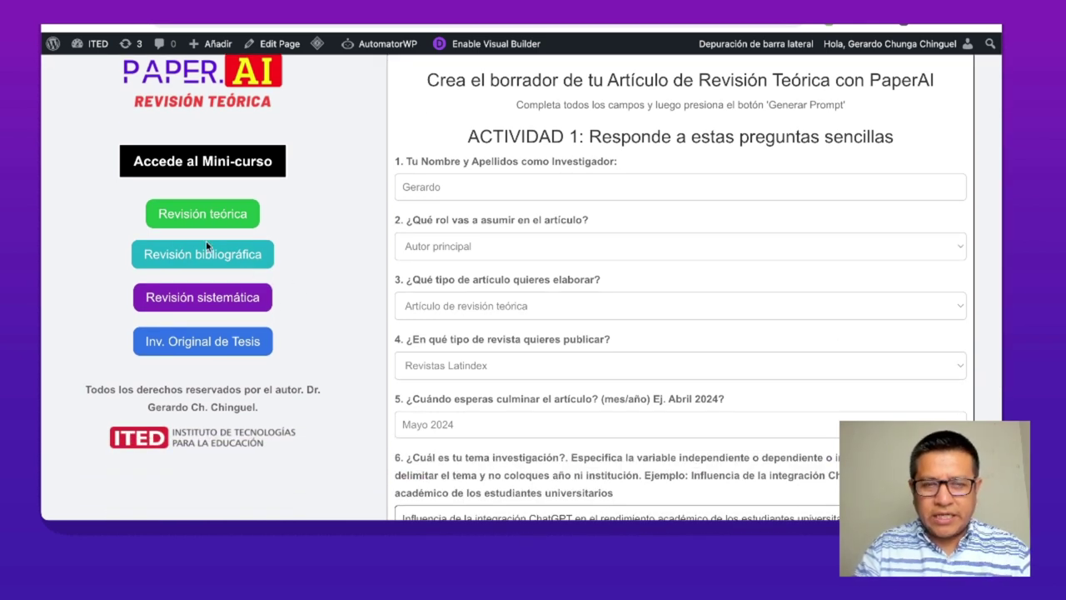
scroll(442, 300, down, 3)
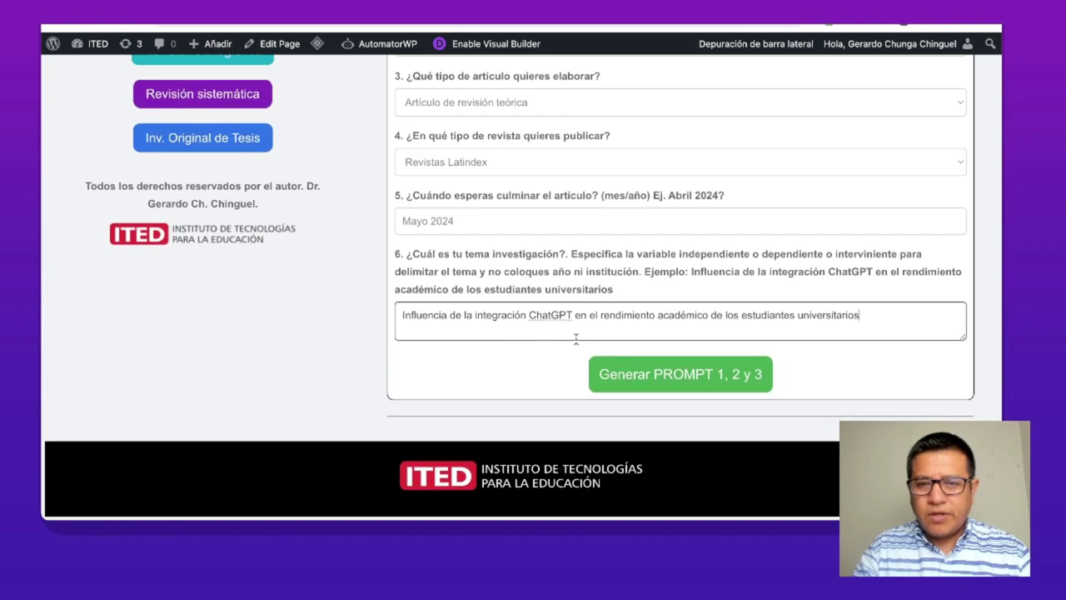
click(649, 377)
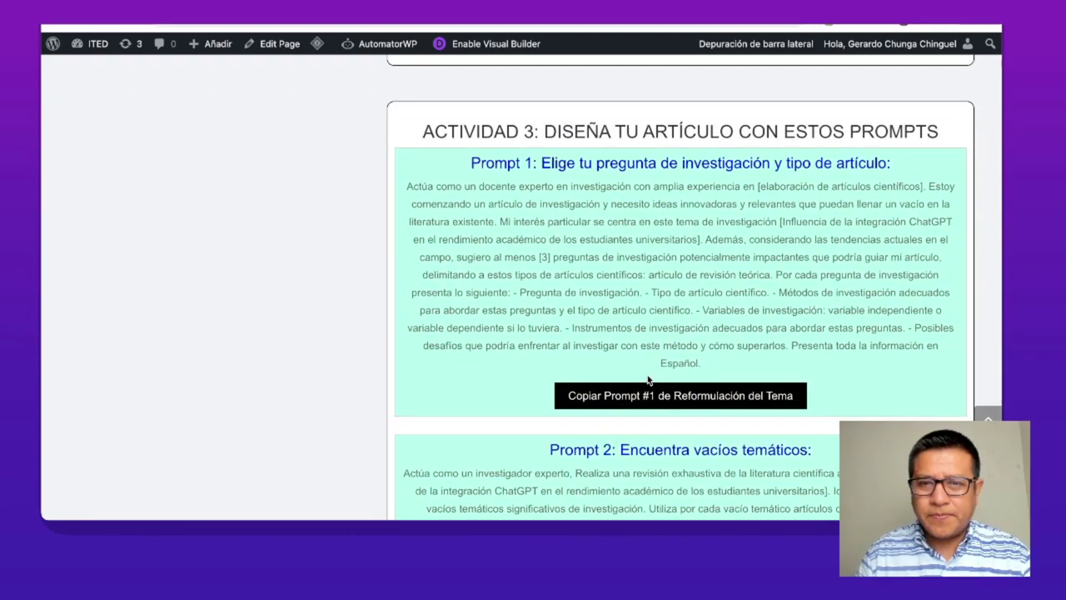
click(688, 398)
click(634, 119)
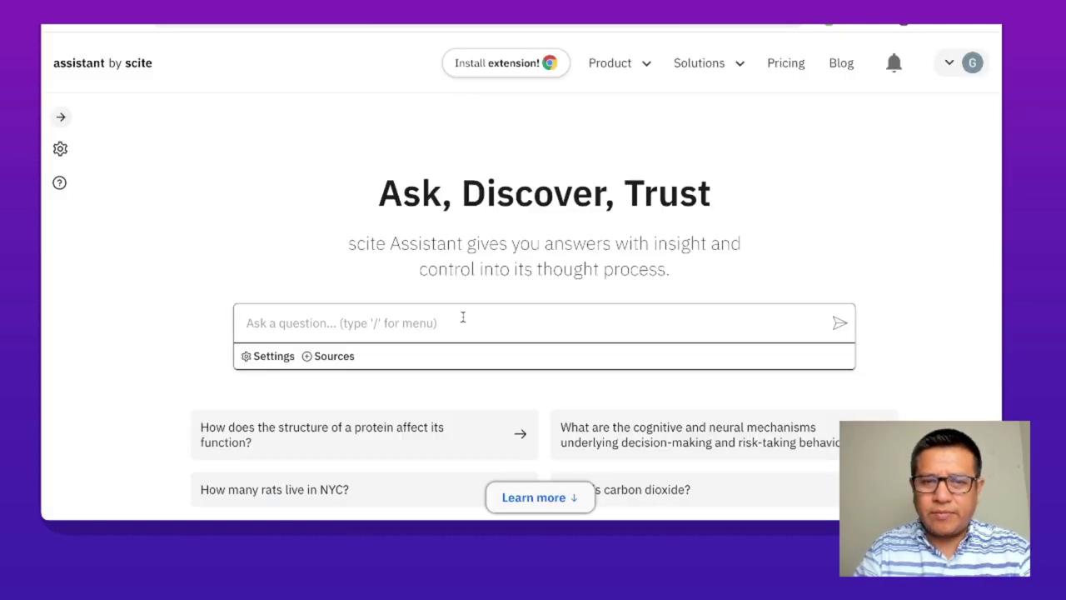
- Paste Prompt 1 into scite Assistant's question box and submit it
click(463, 317)
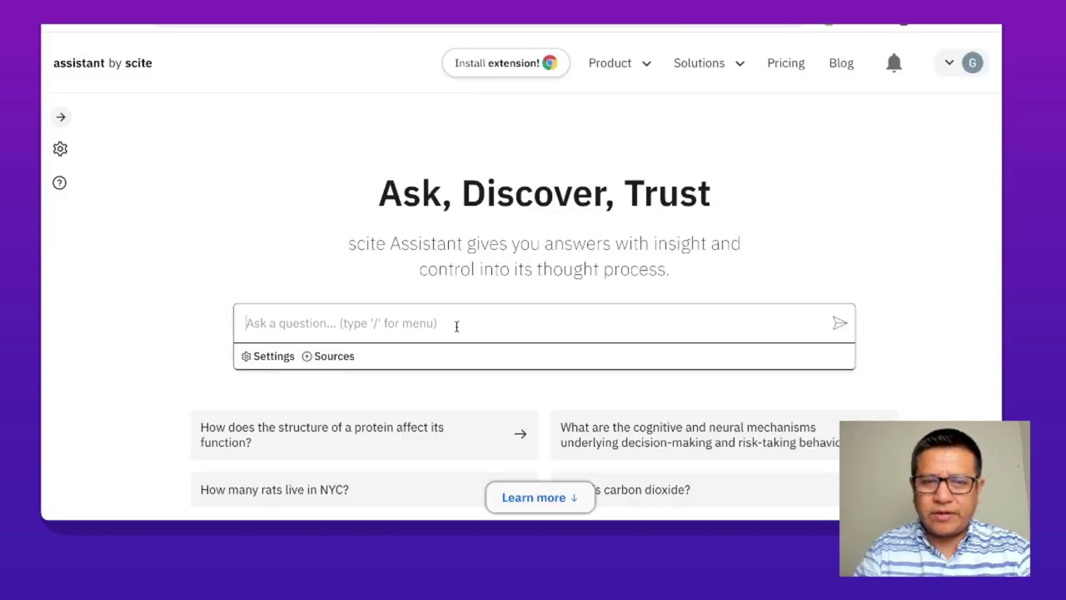
key(ctrl+v)
key(Return)
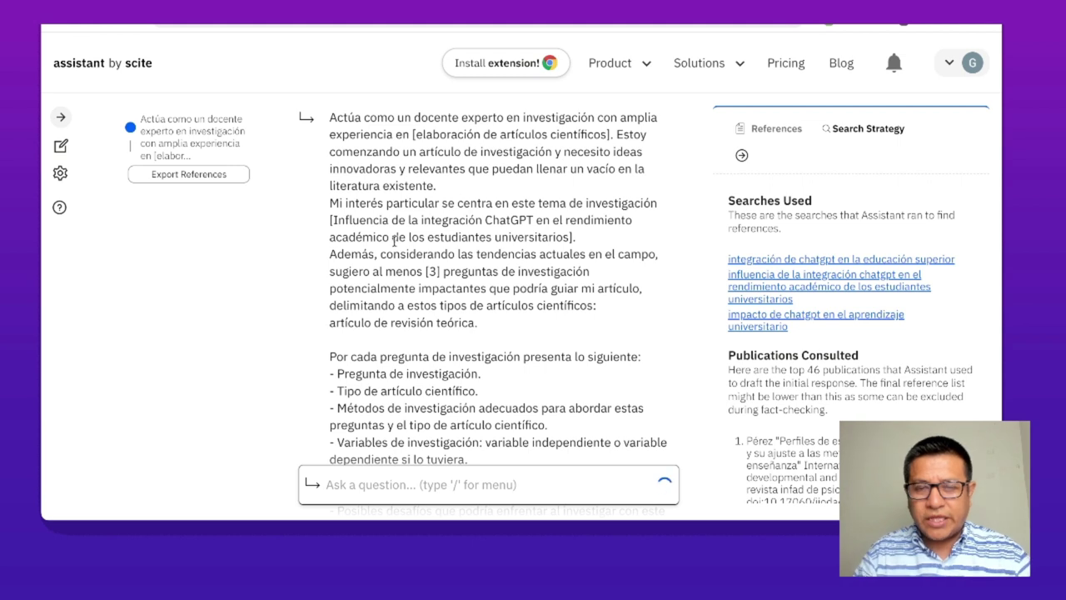
- Select the first proposed research question, on ChatGPT in student–machine interaction
scroll(534, 252, down, 3)
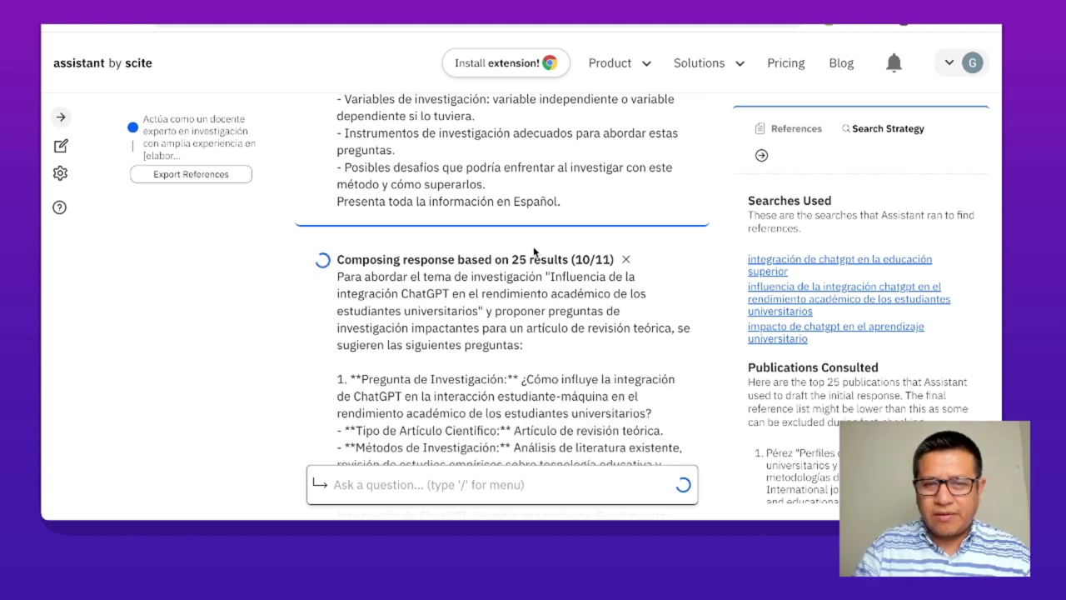
scroll(530, 237, down, 2)
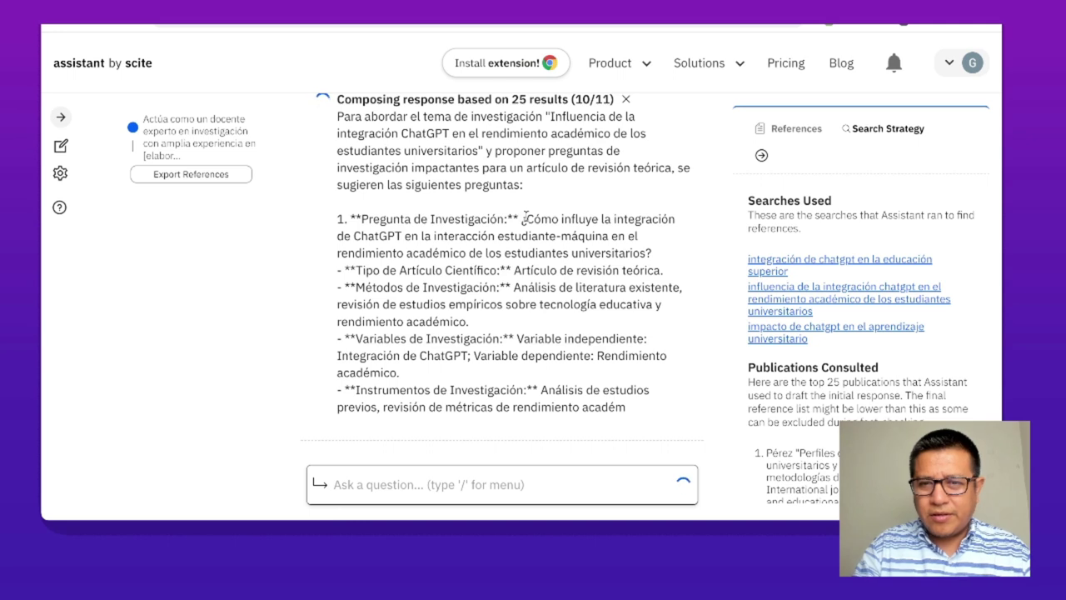
drag(564, 216, 492, 255)
click(516, 264)
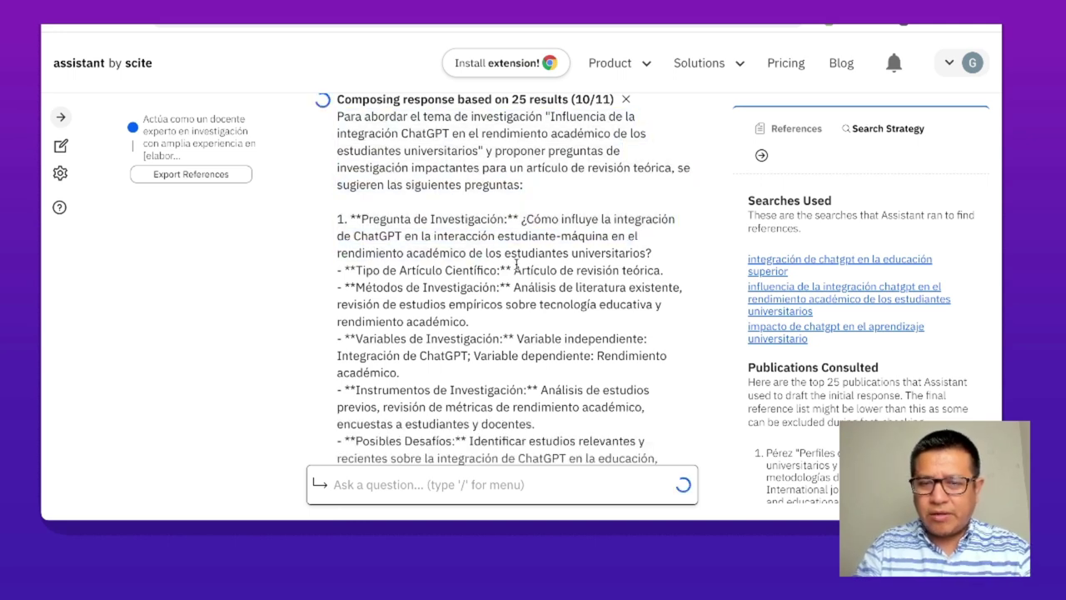
drag(560, 218, 527, 221)
click(574, 273)
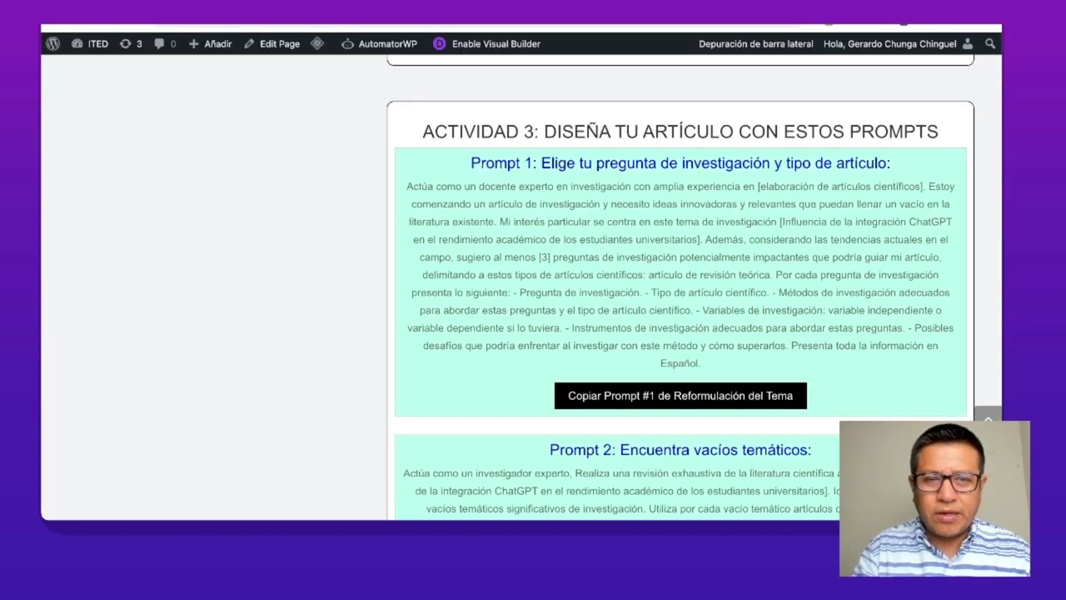
scroll(602, 273, up, 1)
- Replace PaperAI's research topic with the copied research question, rewording its opening to 'Influencia de'
scroll(602, 274, up, 10)
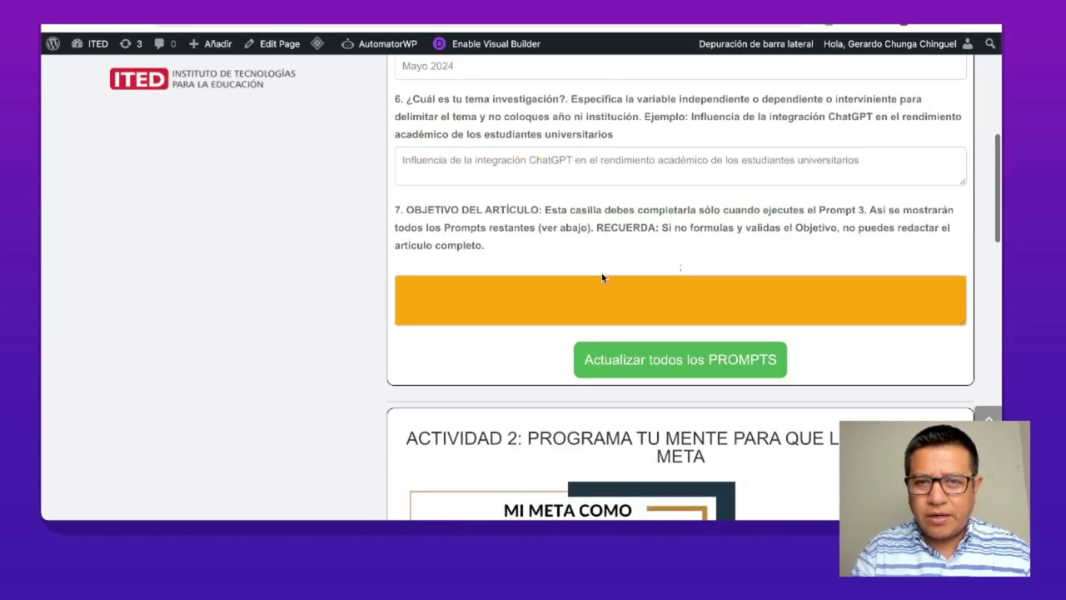
double_click(602, 282)
key(ctrl+a)
key(ctrl+v)
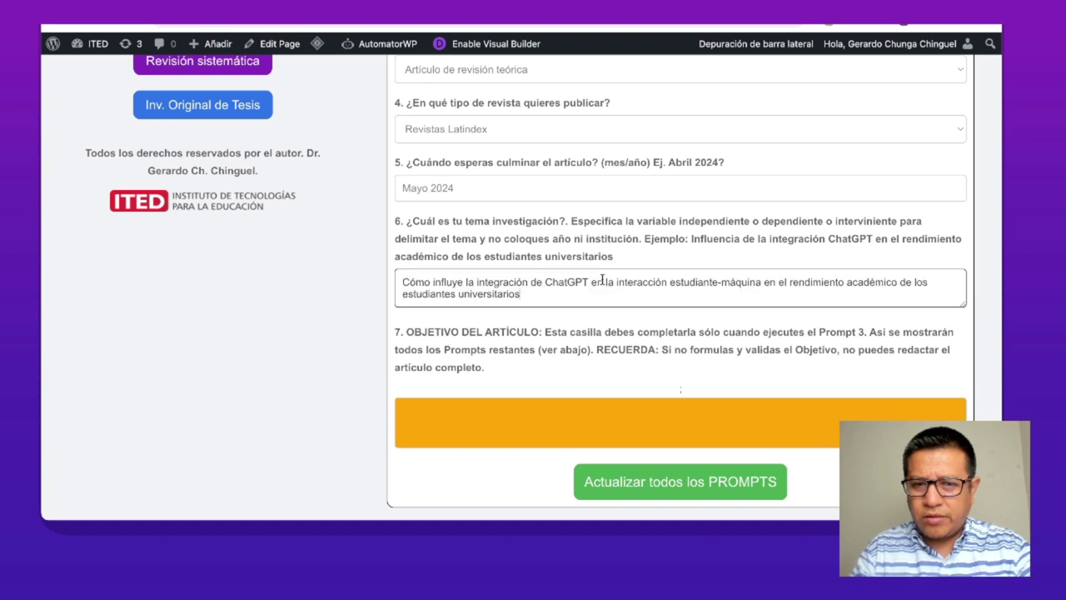
drag(402, 284, 435, 283)
text(I)
key(Delete)
key(Right)
key(Right)
key(Right)
key(Right)
key(Right)
key(Right)
key(BackSpace)
key(BackSpace)
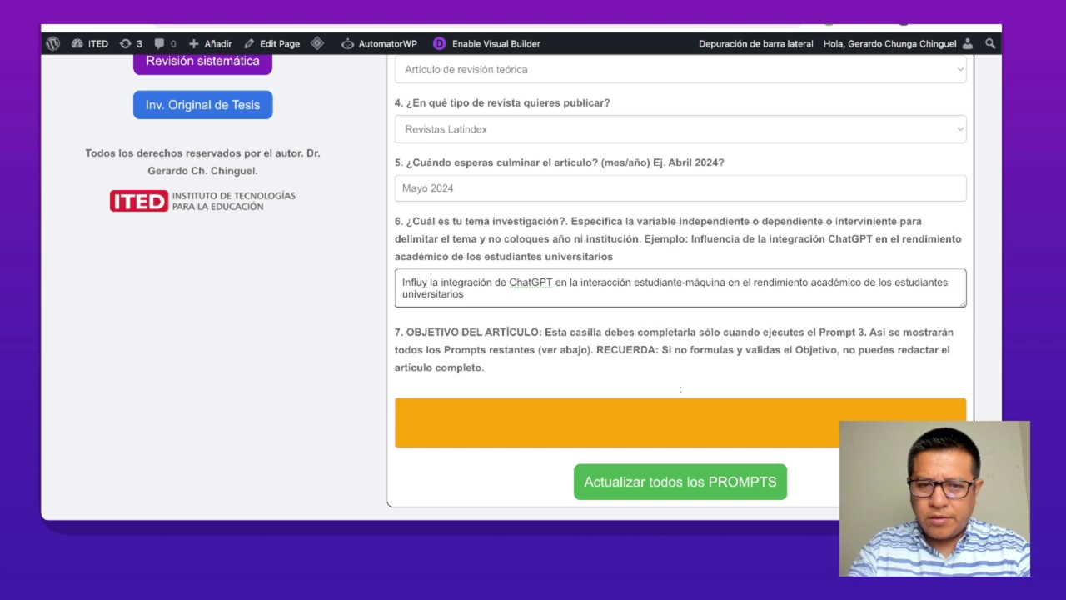
text(encia de)
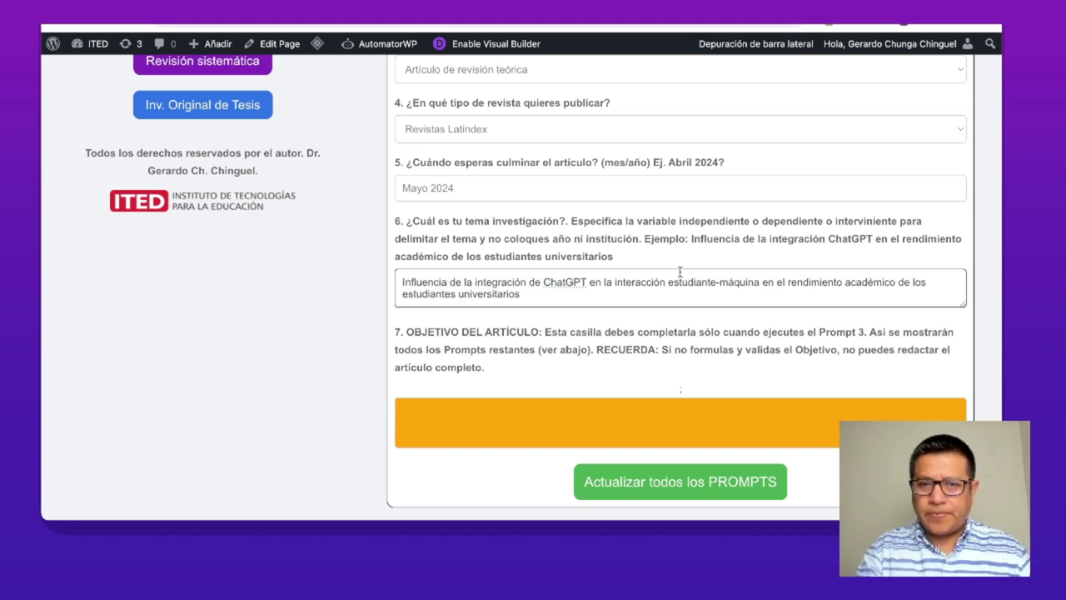
- Regenerate all prompts with the revised topic and copy Prompt 2 on thematic gaps
scroll(677, 269, down, 4)
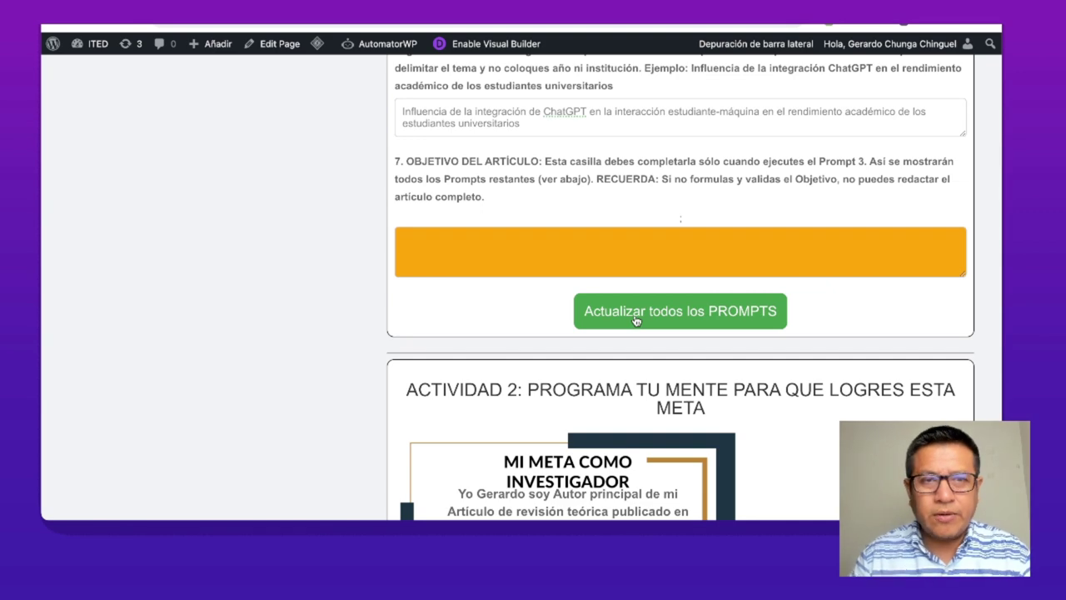
click(636, 321)
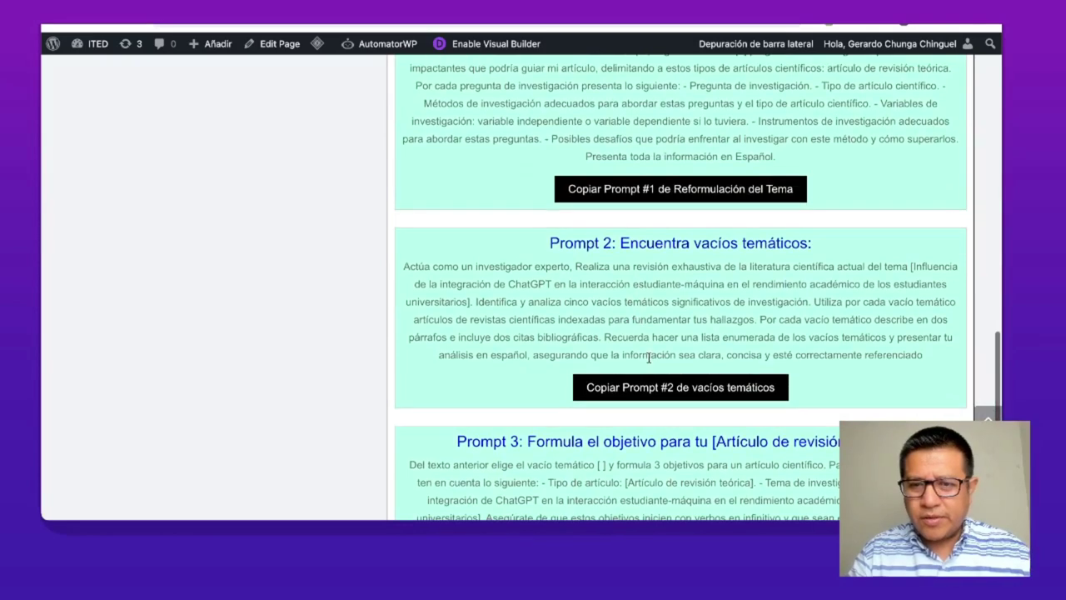
click(653, 379)
click(612, 119)
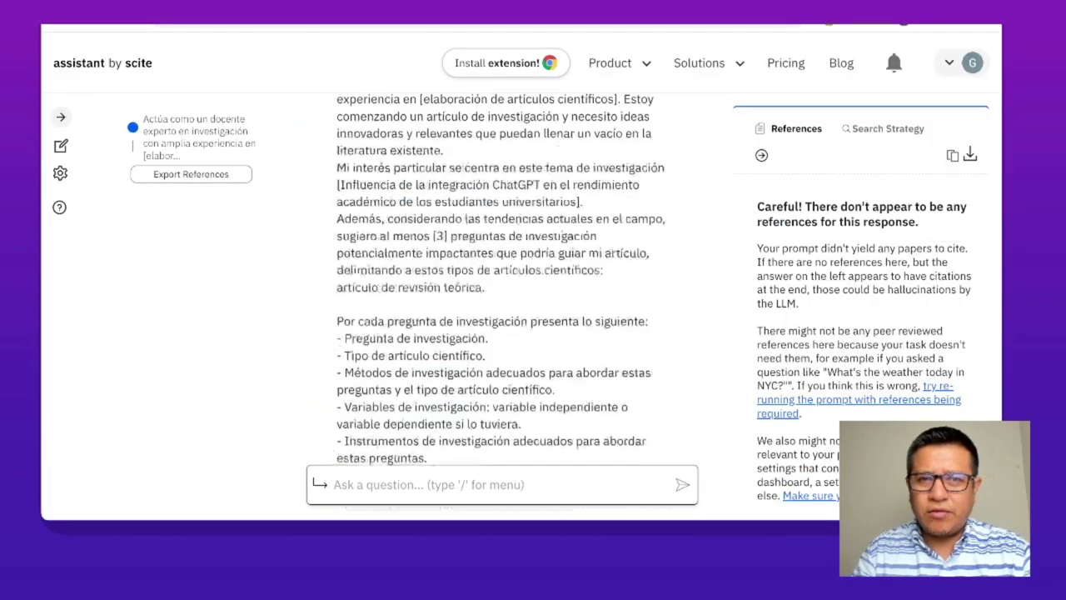
- Submit Prompt 2 on thematic gaps in scite Assistant and scroll while its answer loads
click(420, 483)
text(Actúa como un investigador experto, Realiza una revisión exhaustiva de la literatura científica actual del tema [Influencia de la integración de ChatGPT en la interacción estudiante-máquina en el rendimiento académico de los estudiantes universitarios]. 	Identifica y analiza cinco vacíos temáticos significativos de investigación. 	Utiliza por cada vacío temático artículos de revistas científicas indexadas para fundamentar tus hallazgos. 	Por cada vacío temático describe en dos párrafos e incluye dos citas bibliográficas. 	Recuerda hacer una lista enumerada de los vacíos temáticos y presentar tu análisis en español, asegurando que la información sea clara, concisa y esté correctamente referenciado)
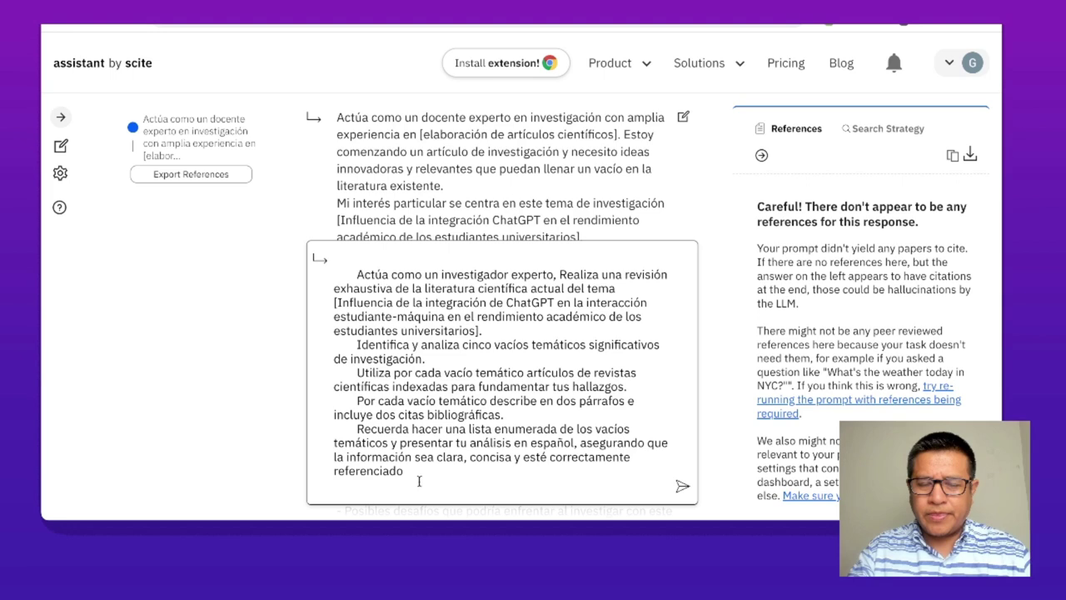
key(Return)
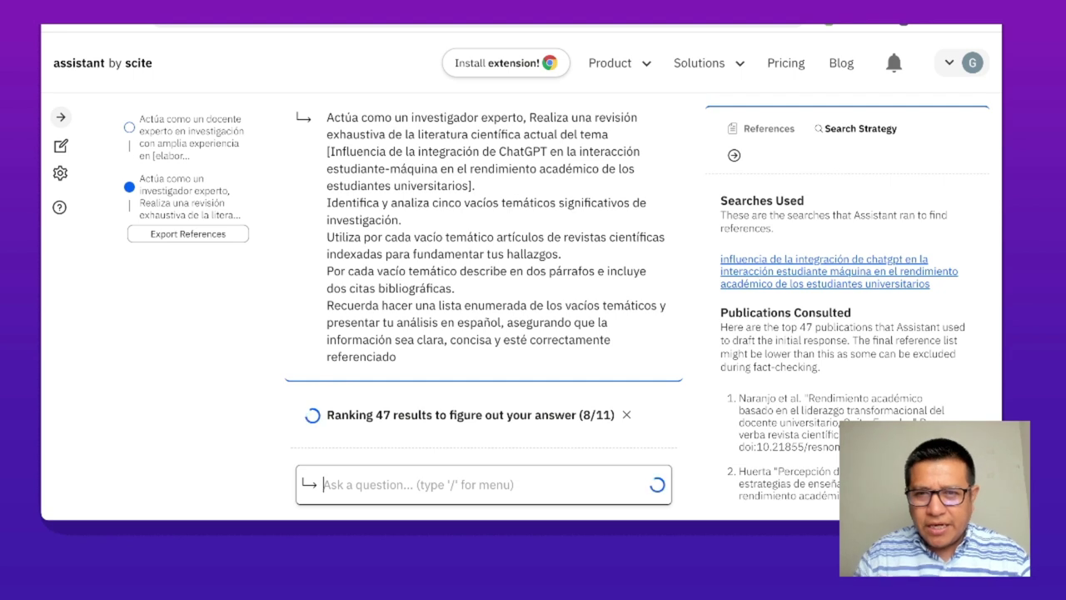
scroll(500, 313, down, 3)
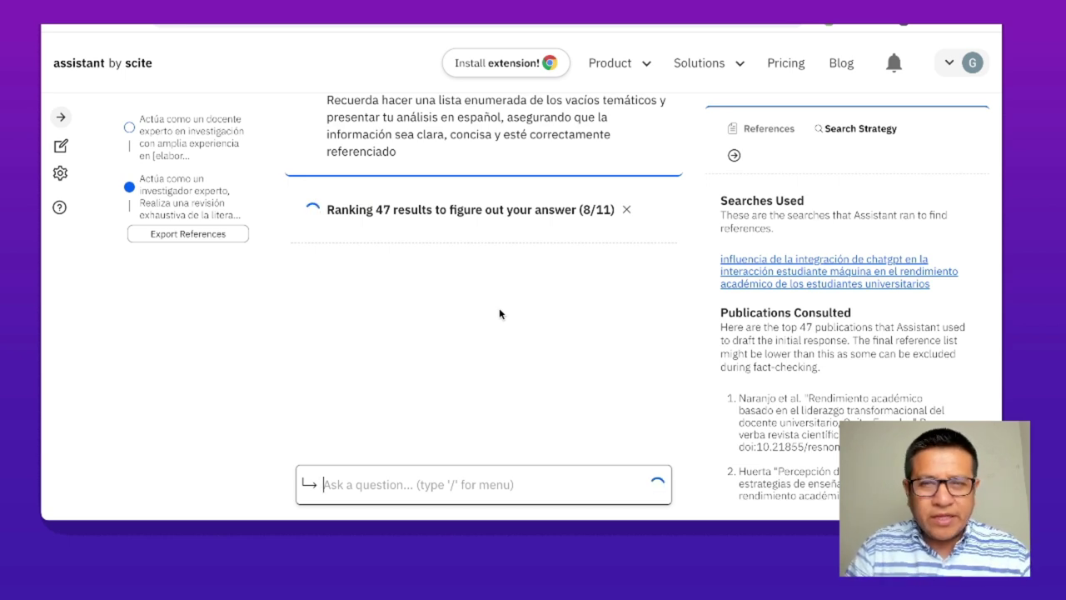
scroll(499, 307, up, 2)
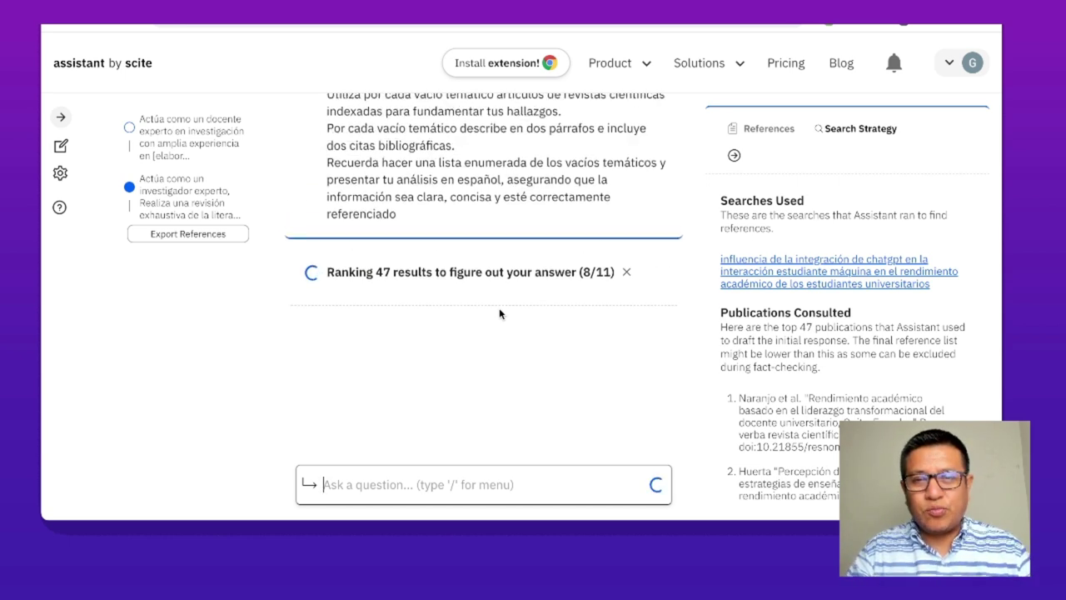
scroll(502, 335, up, 3)
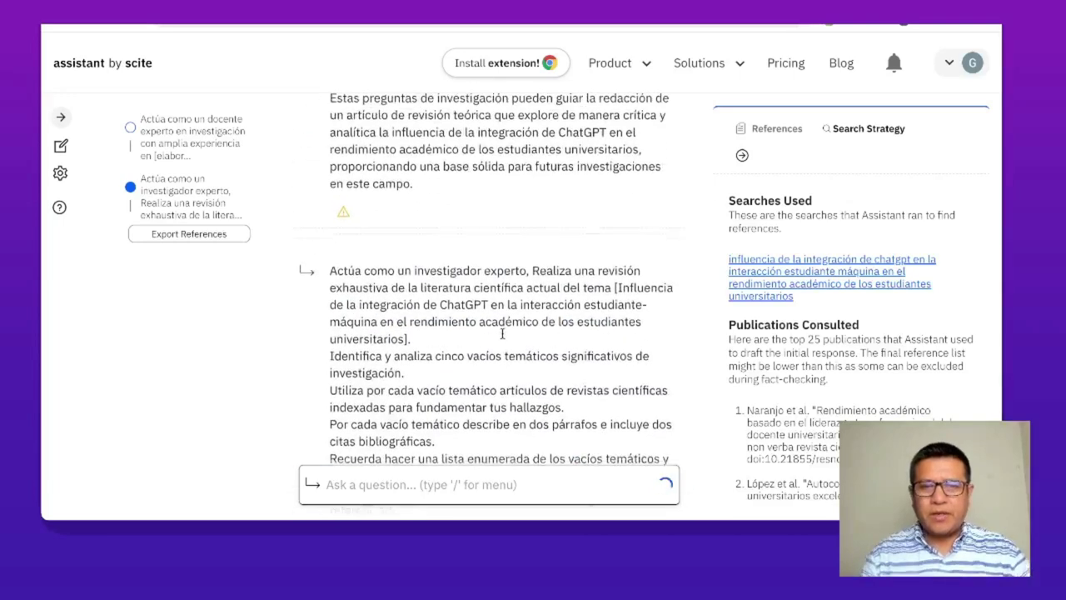
scroll(503, 334, up, 2)
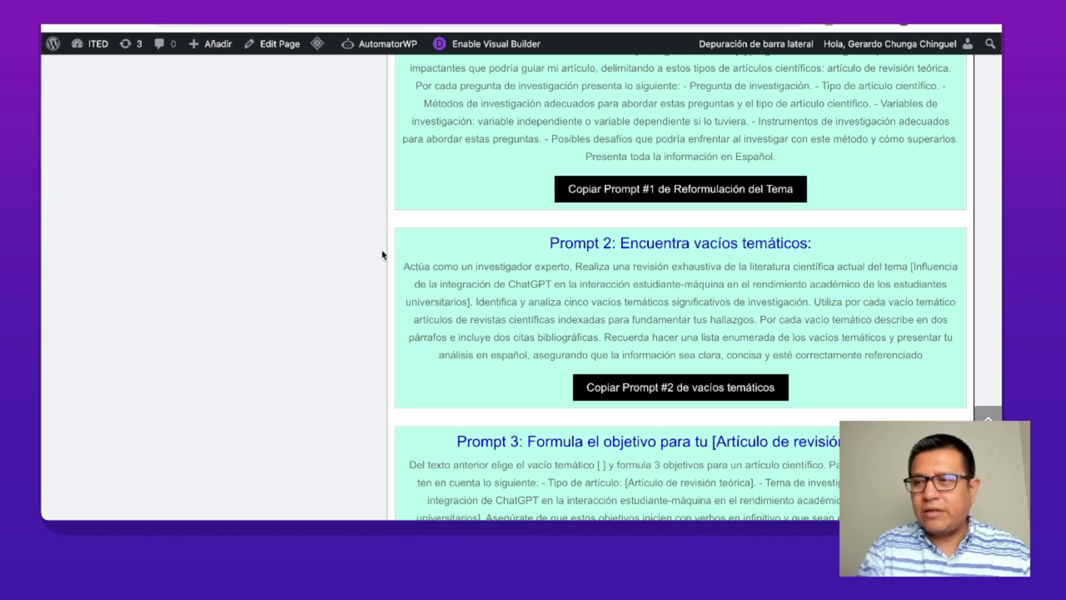
scroll(382, 255, up, 3)
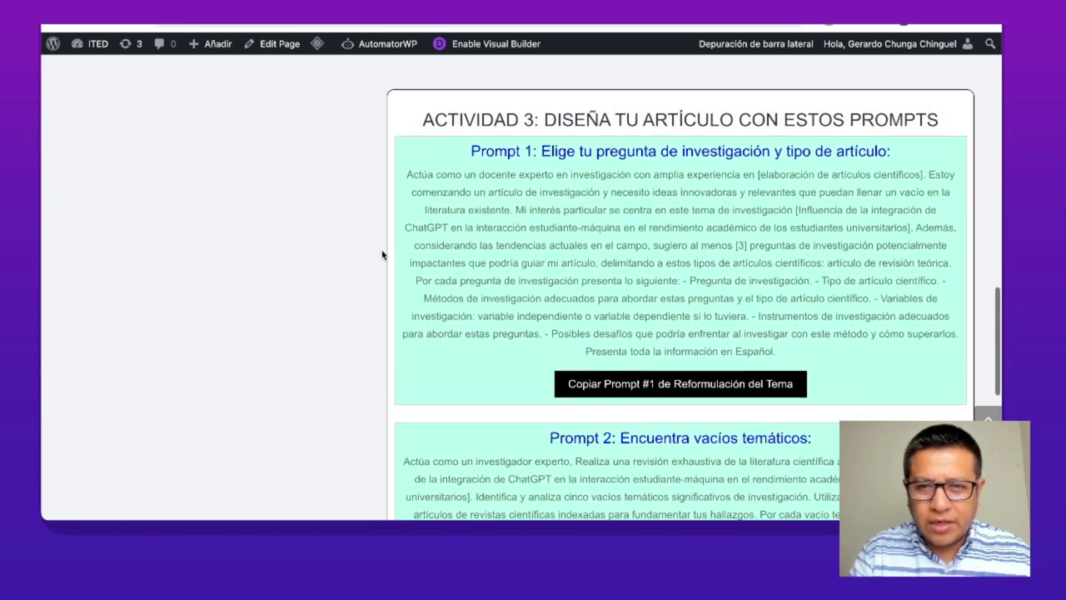
scroll(382, 255, down, 1)
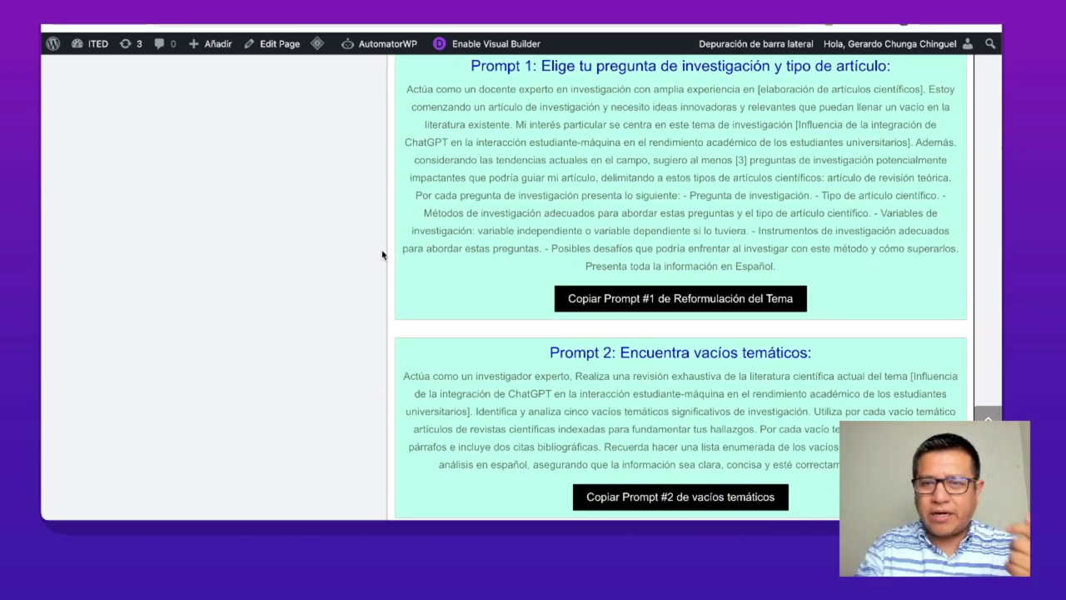
scroll(382, 255, down, 2)
scroll(382, 255, down, 1)
scroll(382, 255, down, 2)
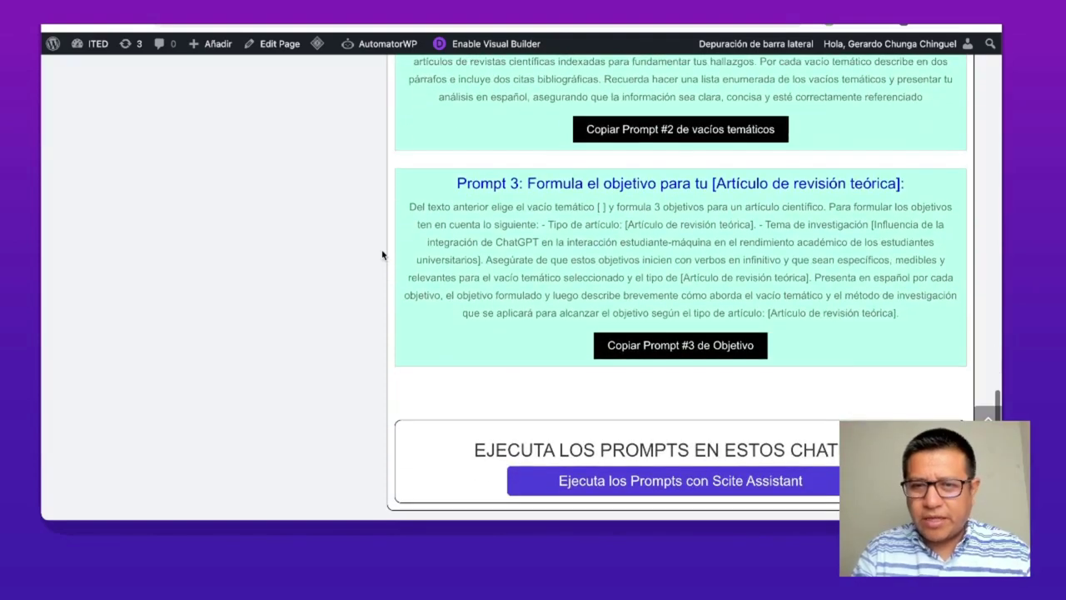
scroll(382, 255, down, 2)
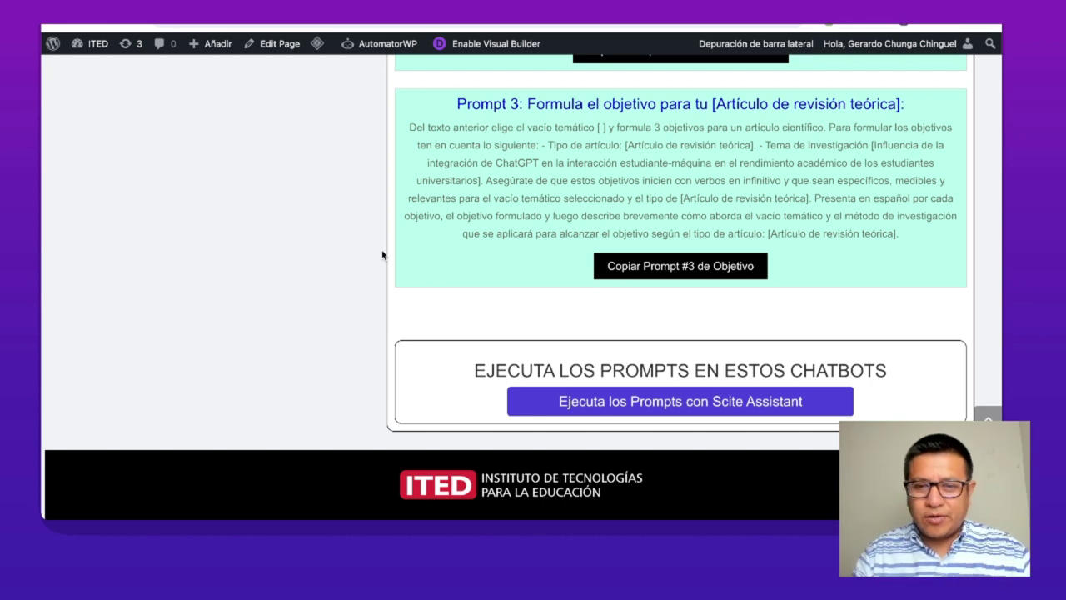
scroll(382, 255, up, 1)
scroll(486, 198, up, 8)
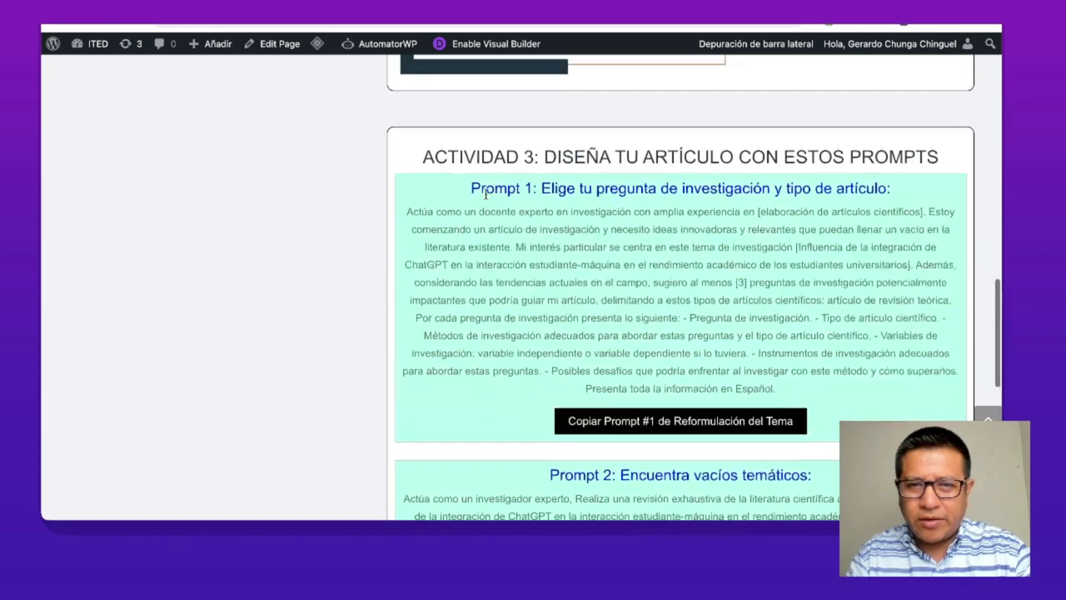
scroll(487, 194, up, 6)
- Enter placeholder text as the article objective, update all prompts, and review Prompts 4 through 13
click(487, 193)
text(fsdfafadsf)
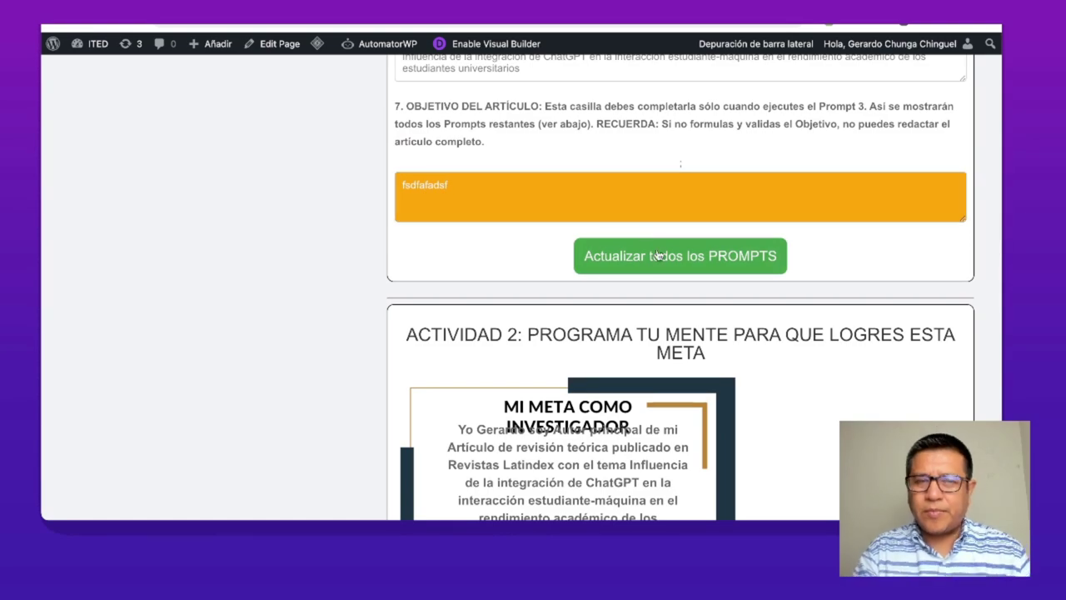
click(664, 259)
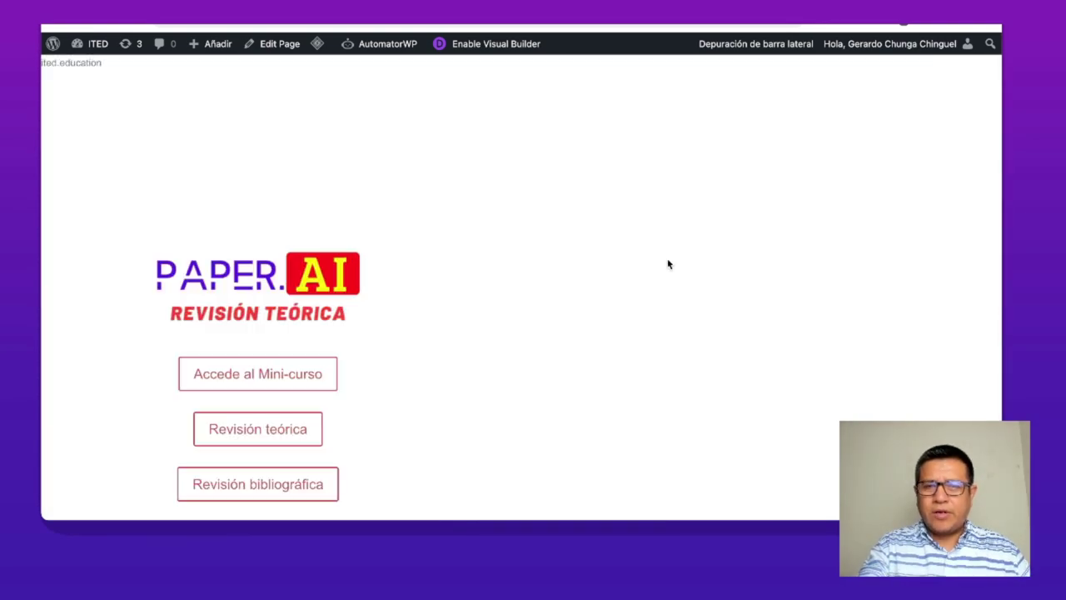
scroll(595, 272, down, 20)
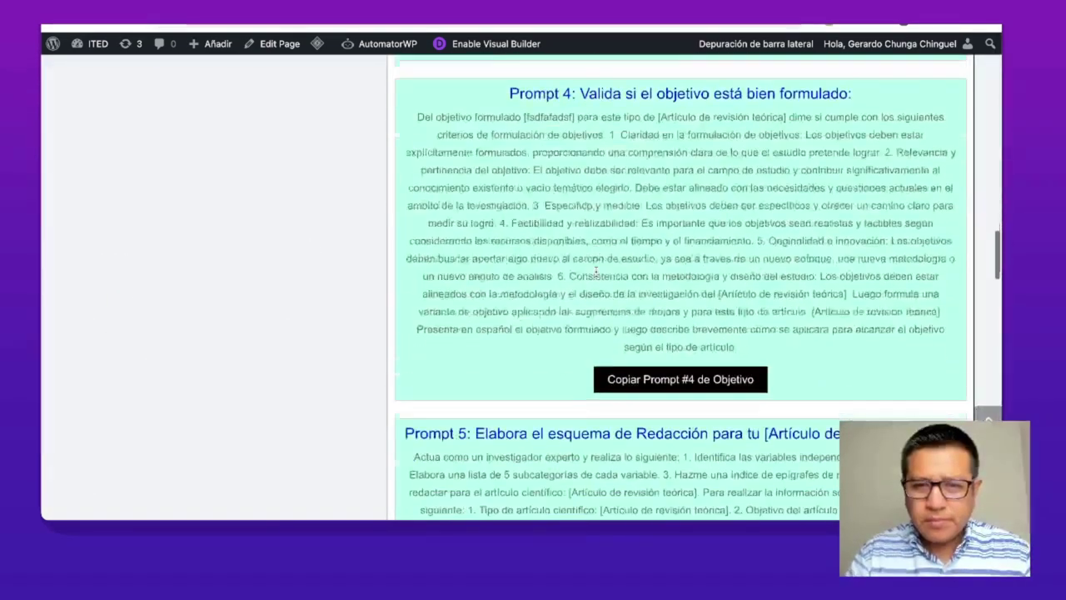
scroll(596, 271, down, 10)
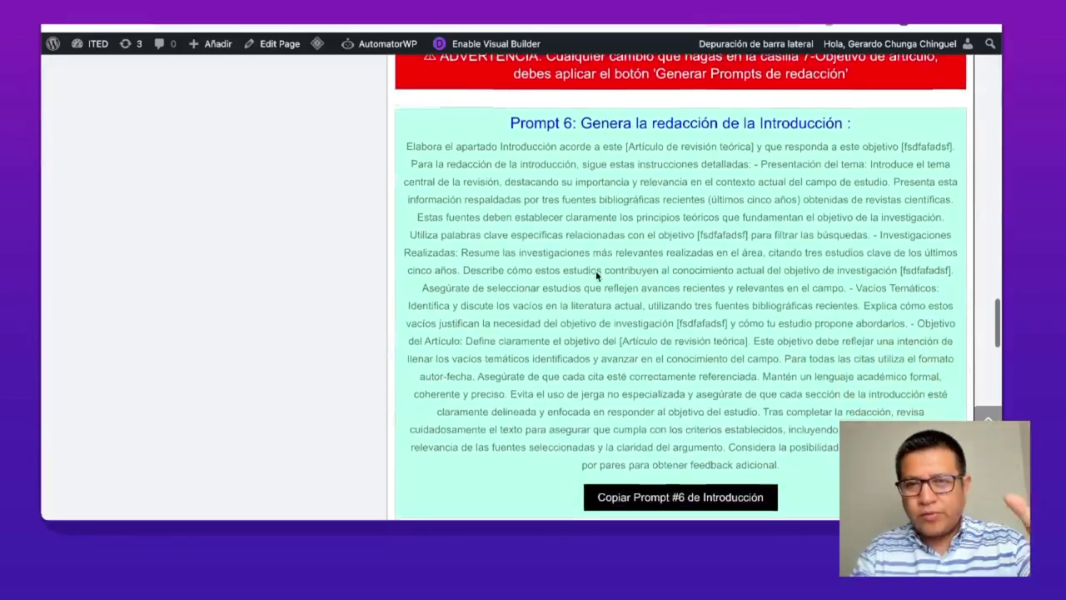
scroll(596, 275, down, 5)
scroll(596, 275, down, 5)
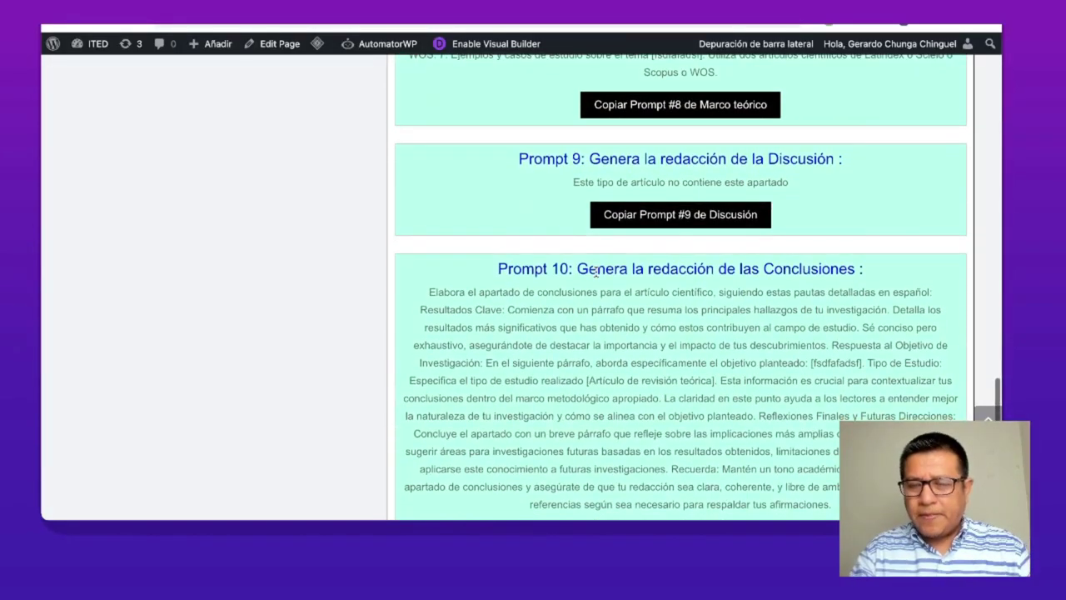
scroll(597, 271, down, 5)
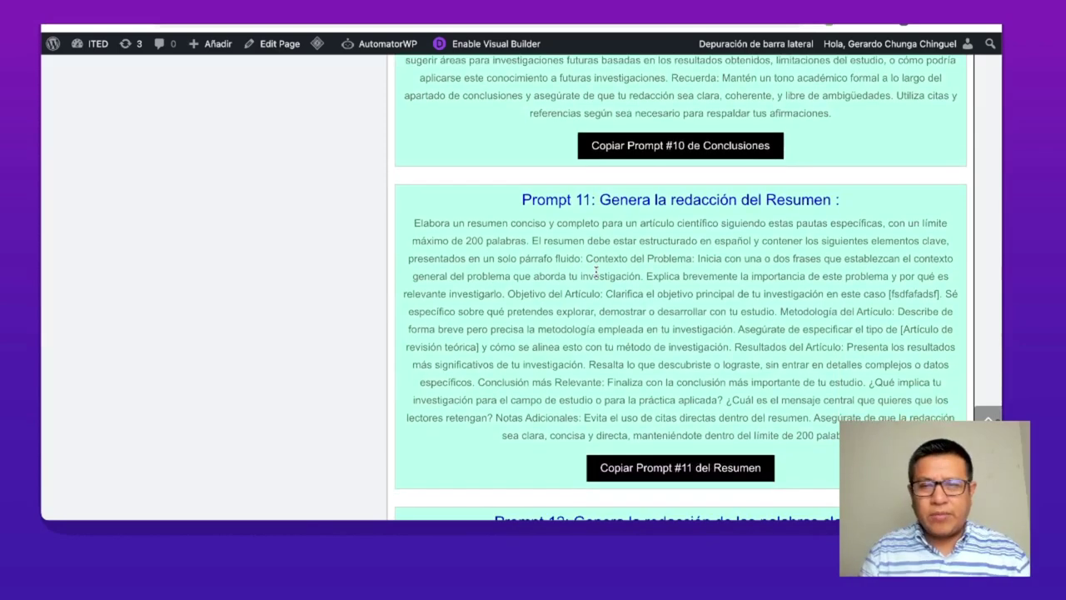
scroll(596, 271, down, 4)
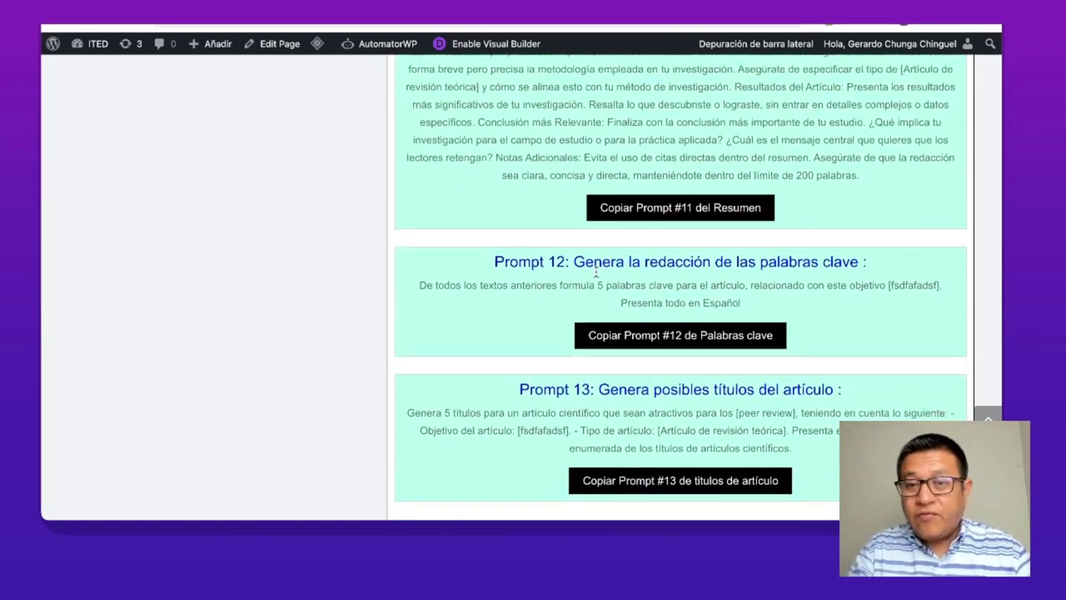
scroll(597, 271, down, 1)
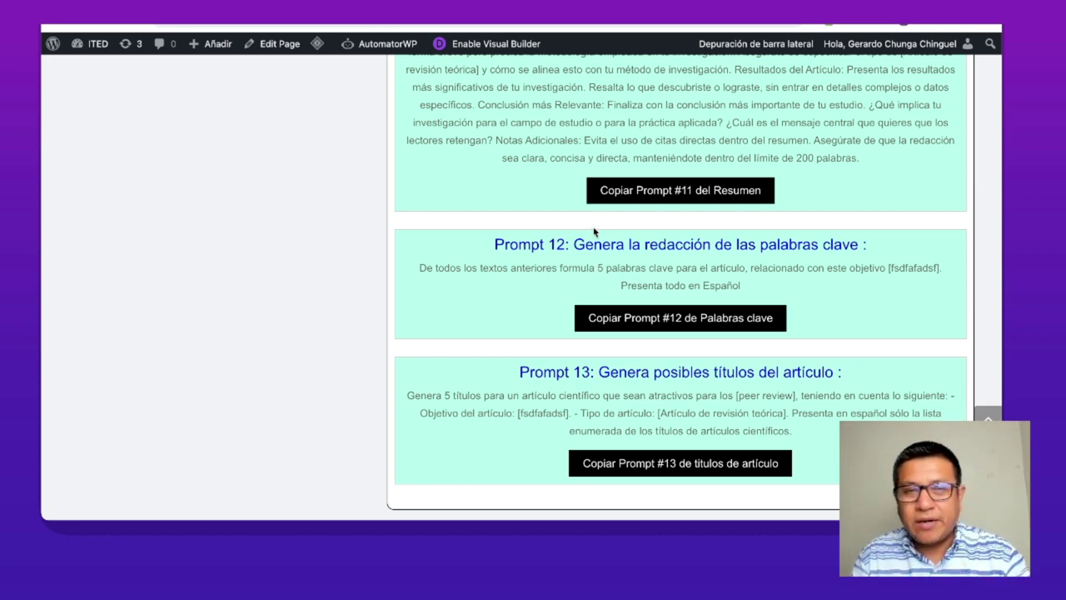
scroll(458, 169, up, 8)
scroll(458, 170, up, 20)
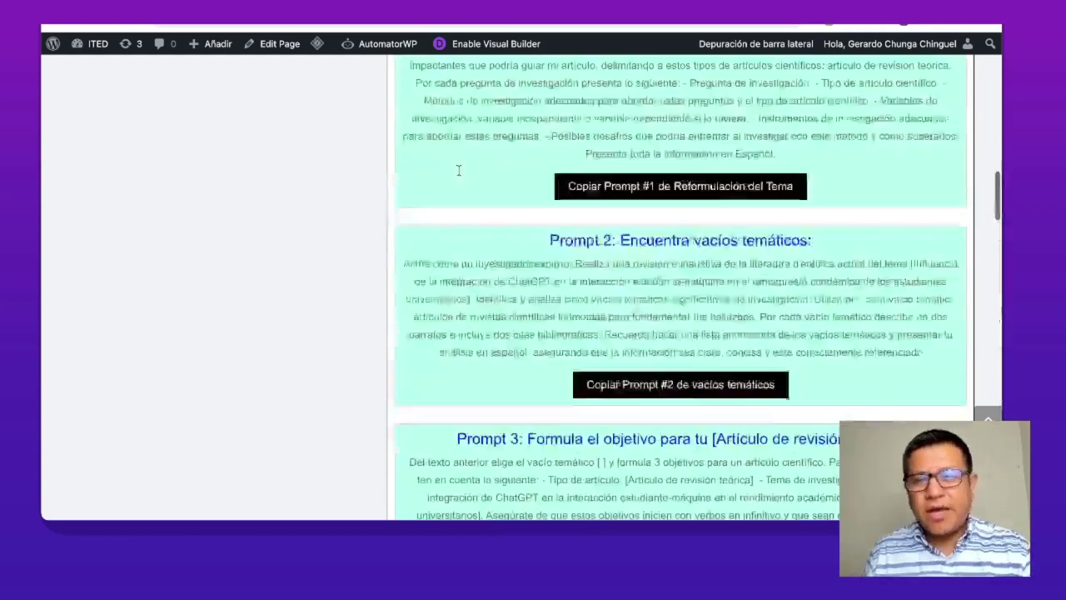
scroll(458, 169, up, 10)
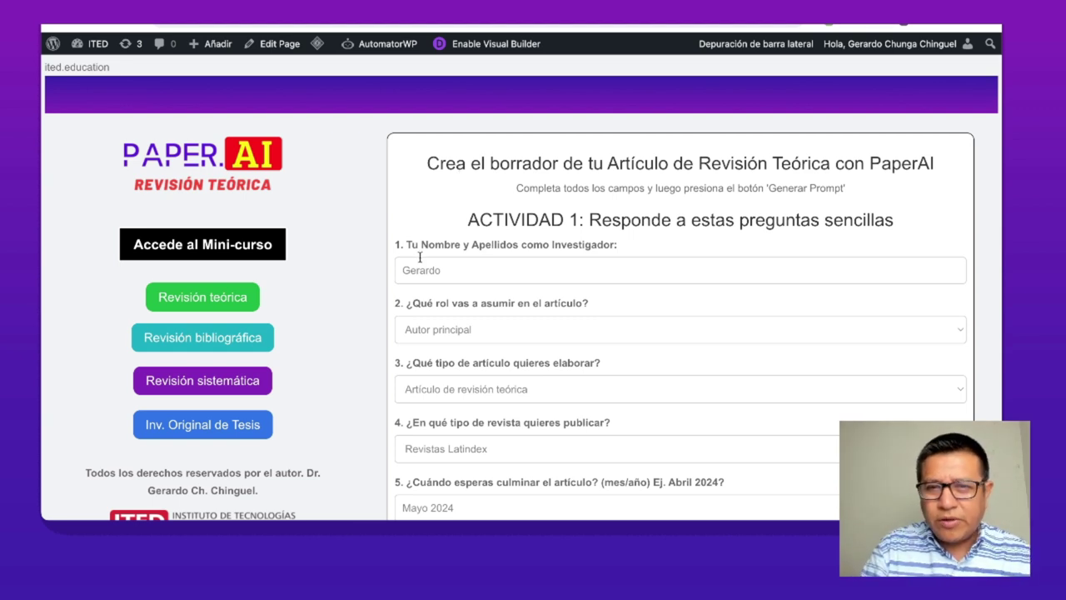
scroll(595, 278, down, 10)
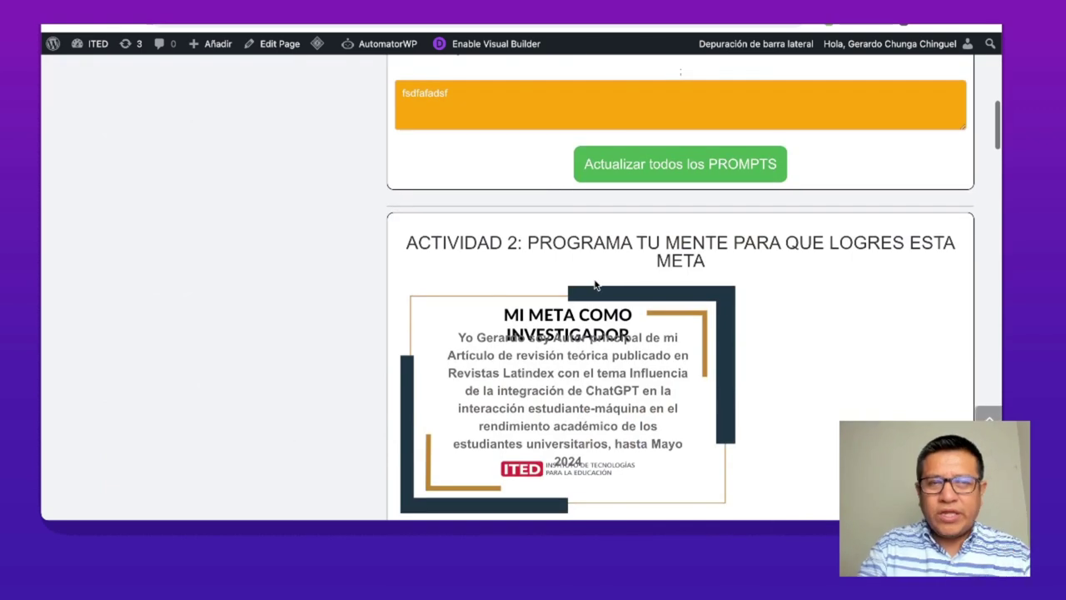
scroll(595, 285, down, 10)
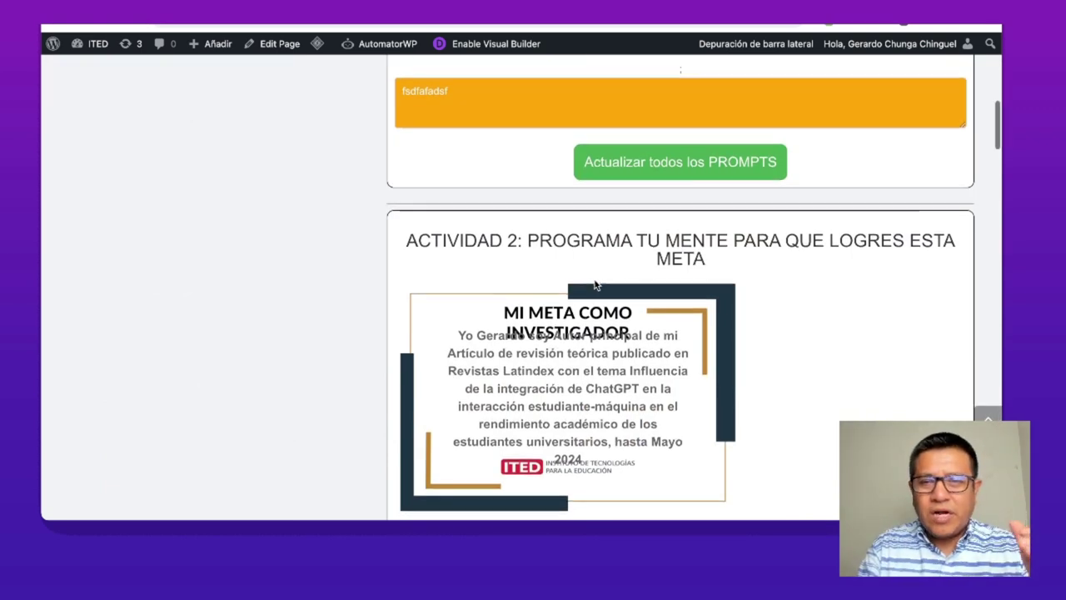